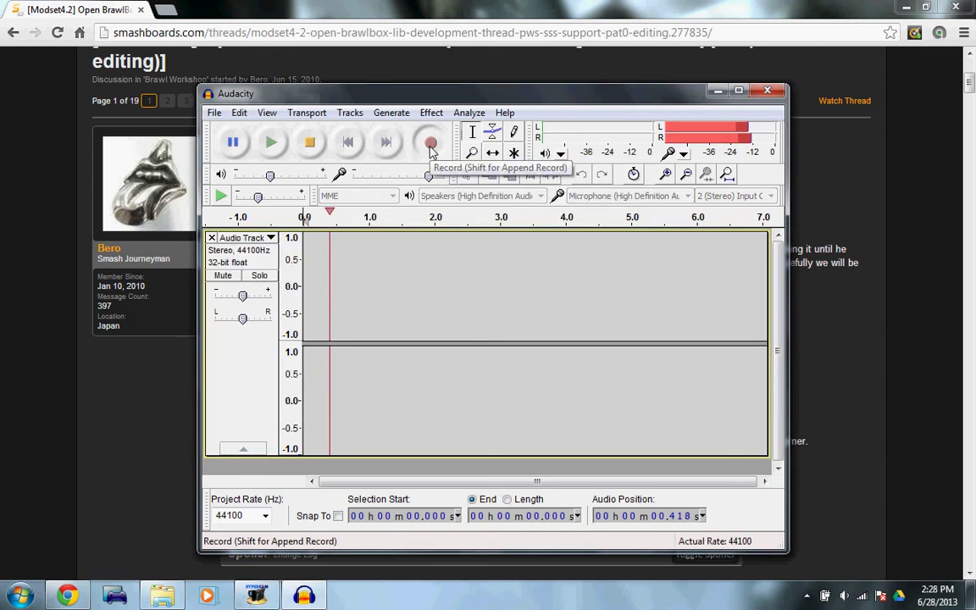
# Bring the Smashboards Open BrawlBox/Lib Development Thread in front of Audacity and scroll through it.
pyautogui.click(48, 385)
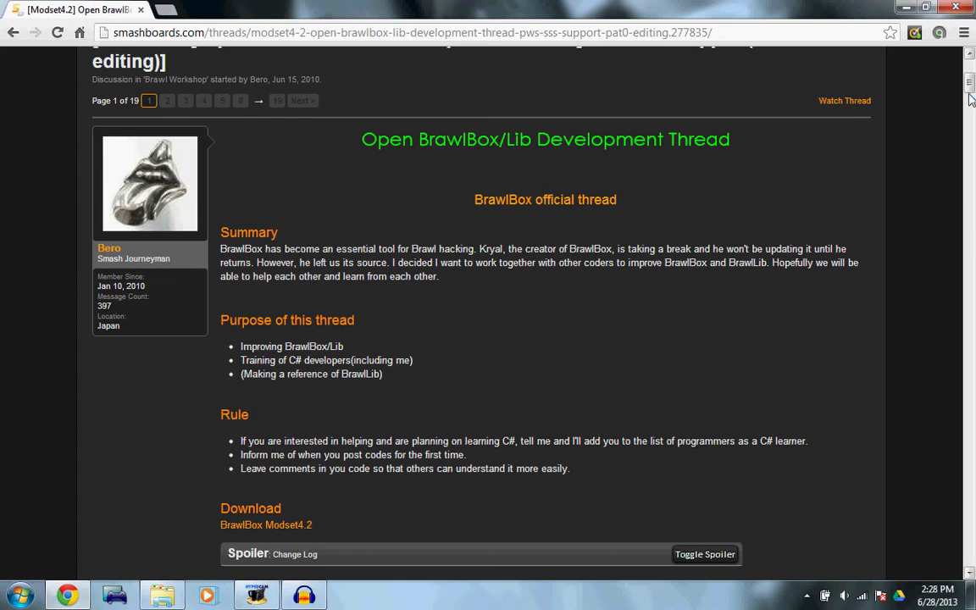
pyautogui.moveTo(969, 82); pyautogui.dragTo(971, 72)
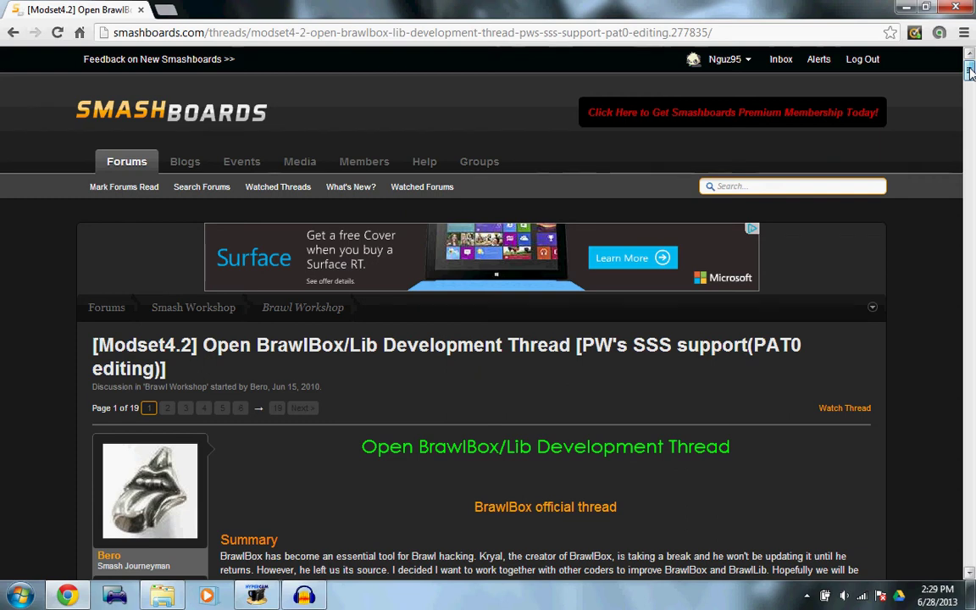
pyautogui.moveTo(970, 72); pyautogui.dragTo(971, 81)
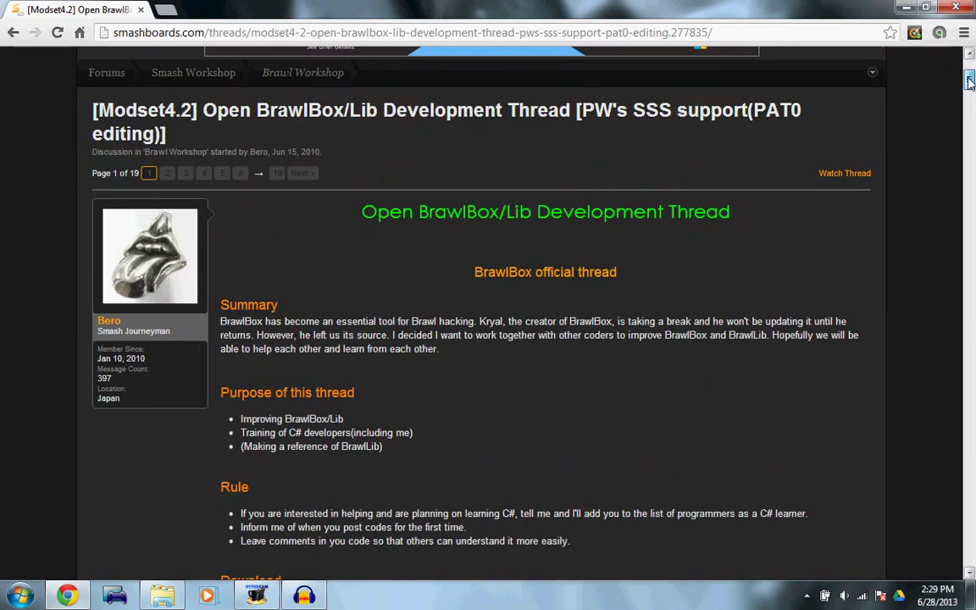
pyautogui.moveTo(971, 80)
pyautogui.mouseDown()
pyautogui.moveTo(969, 110)
pyautogui.moveTo(969, 99)
pyautogui.mouseUp()
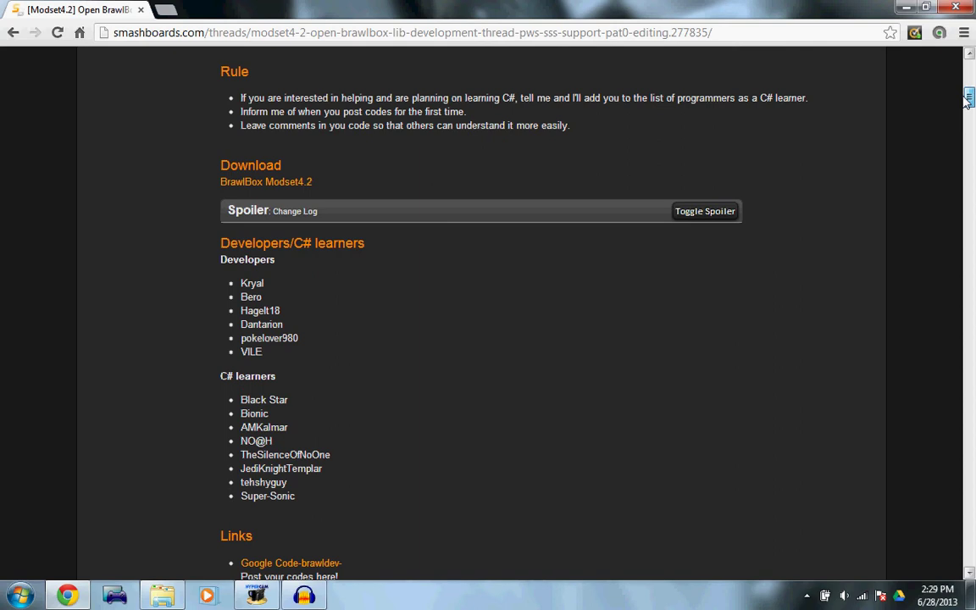
pyautogui.moveTo(968, 100); pyautogui.dragTo(965, 77)
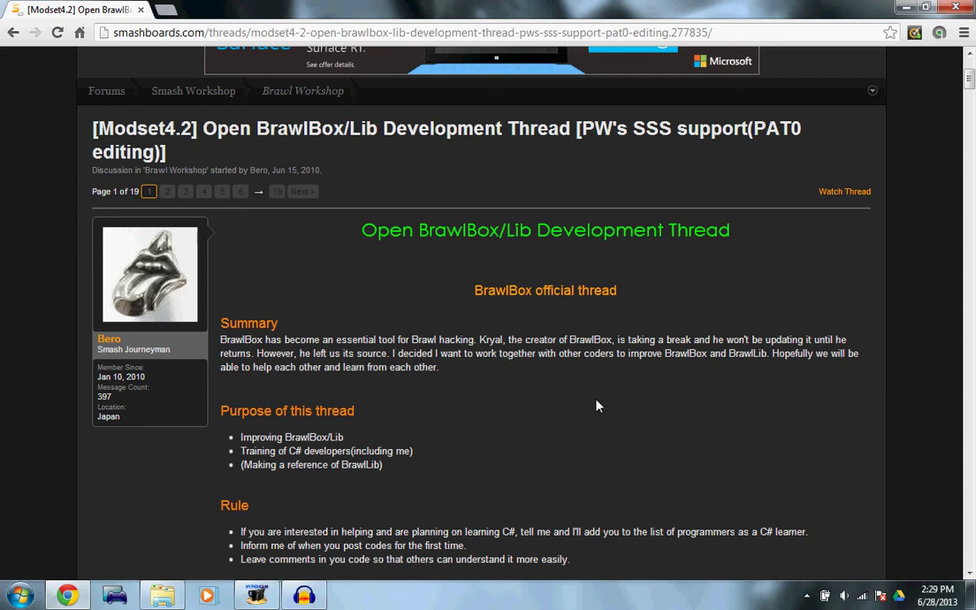
# Centre the Explorer window, open the BrawlBox v0.63d folder and select the BrawlBox application.
pyautogui.click(159, 597)
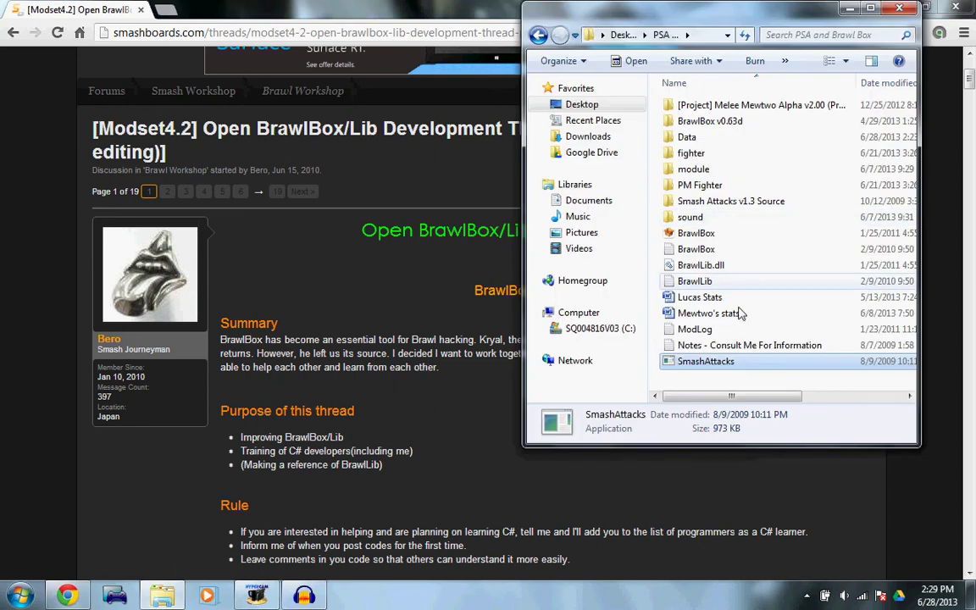
pyautogui.moveTo(641, 11); pyautogui.dragTo(460, 78)
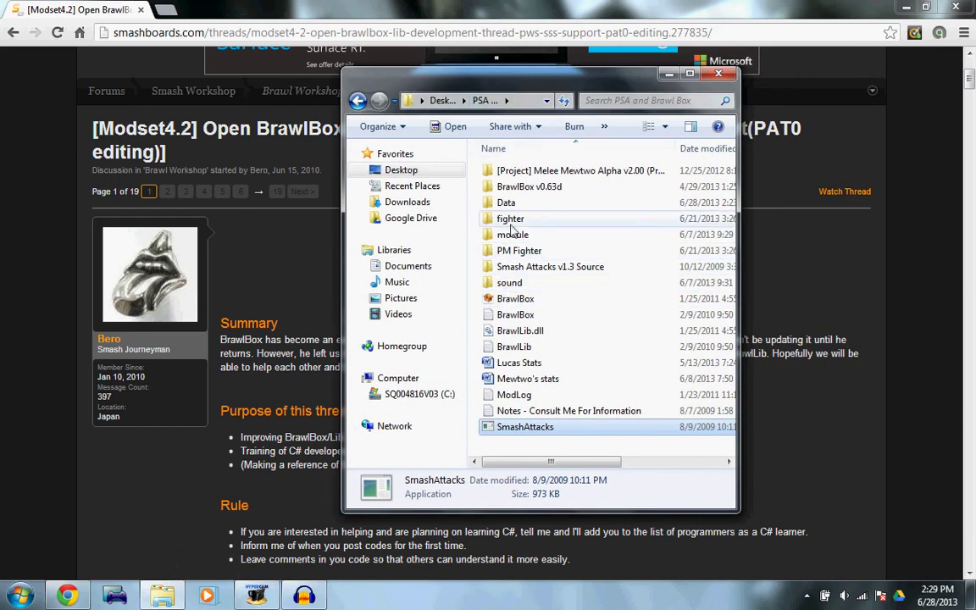
pyautogui.doubleClick(512, 188)
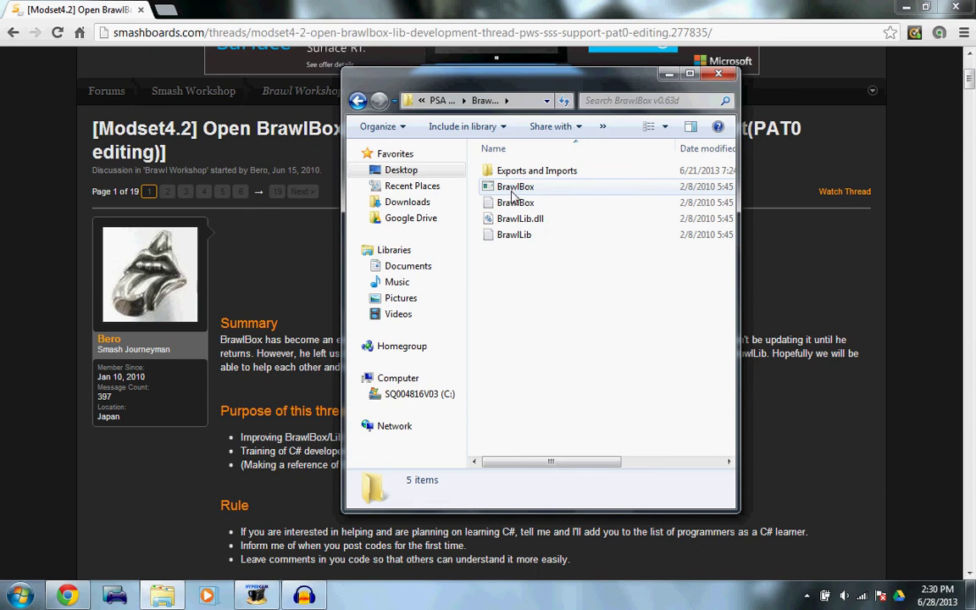
pyautogui.click(513, 188)
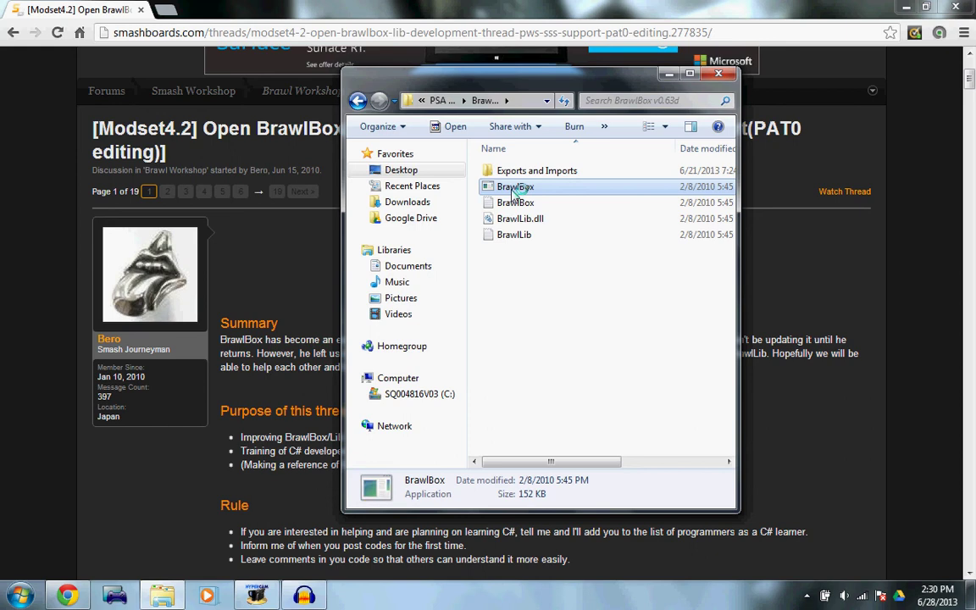
# Launch BrawlBox maximized and browse the Open dialog to the PSA and Brawl Box folder.
pyautogui.doubleClick(513, 188)
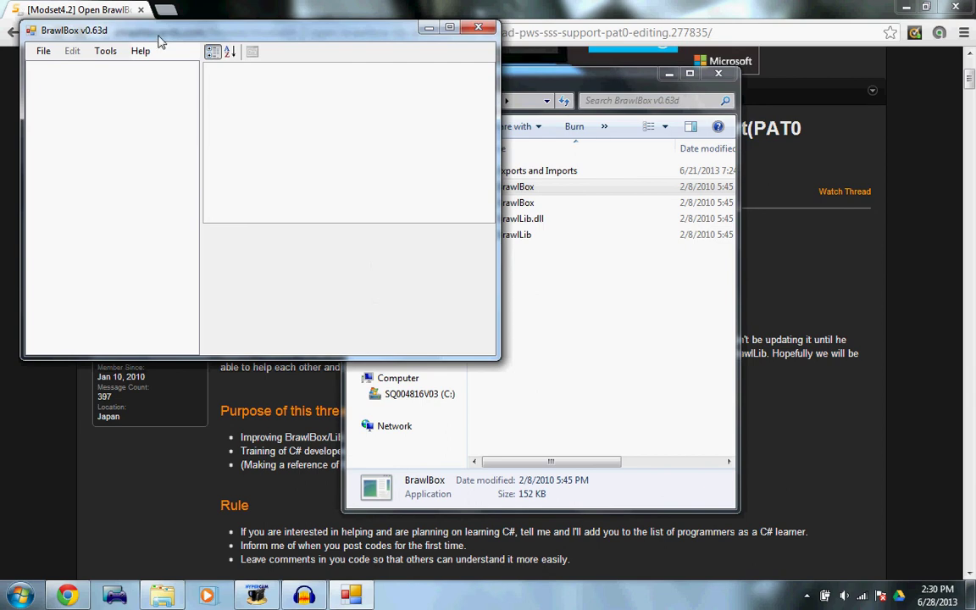
pyautogui.click(449, 27)
pyautogui.click(18, 26)
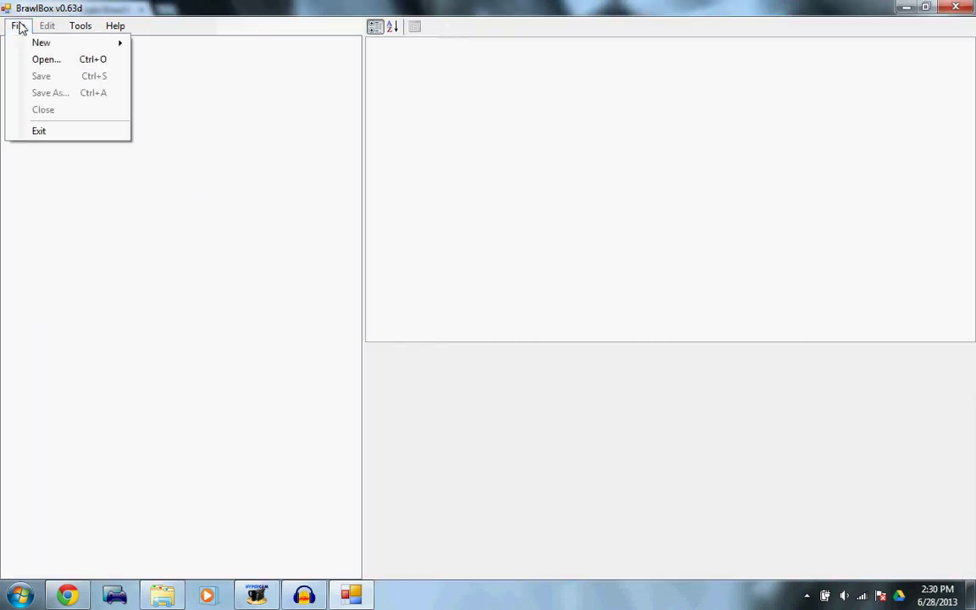
pyautogui.click(32, 59)
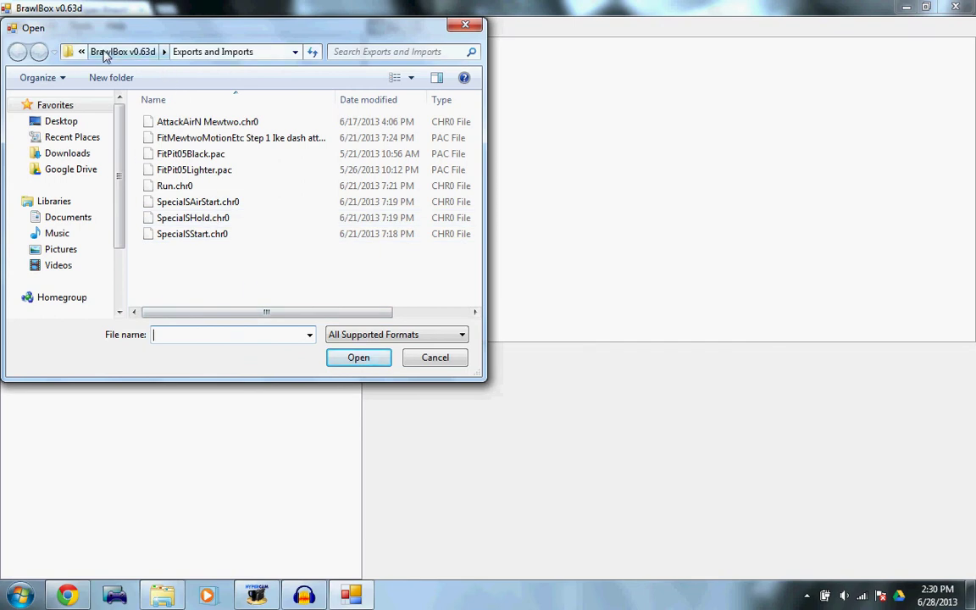
pyautogui.click(82, 52)
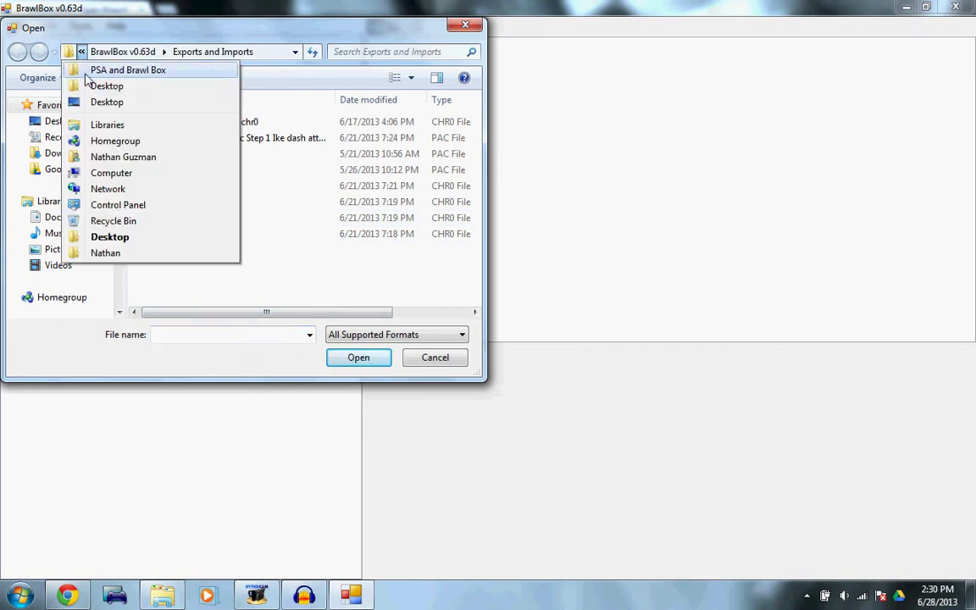
pyautogui.click(85, 67)
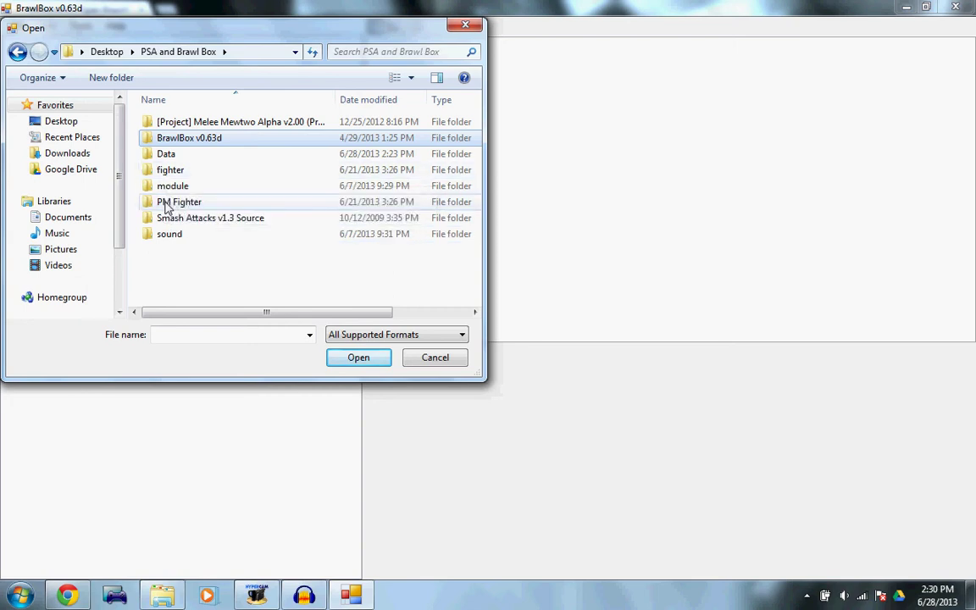
# Open FitLucarioMotionEtc.pac from the PM Fighter\mewtwo folder.
pyautogui.doubleClick(166, 203)
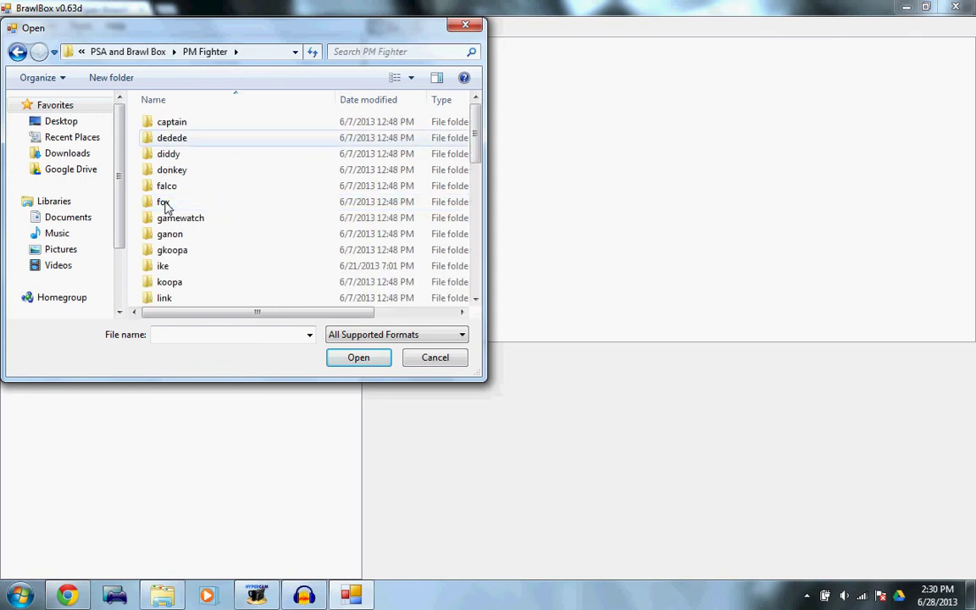
pyautogui.scroll(-5, 430, 134)
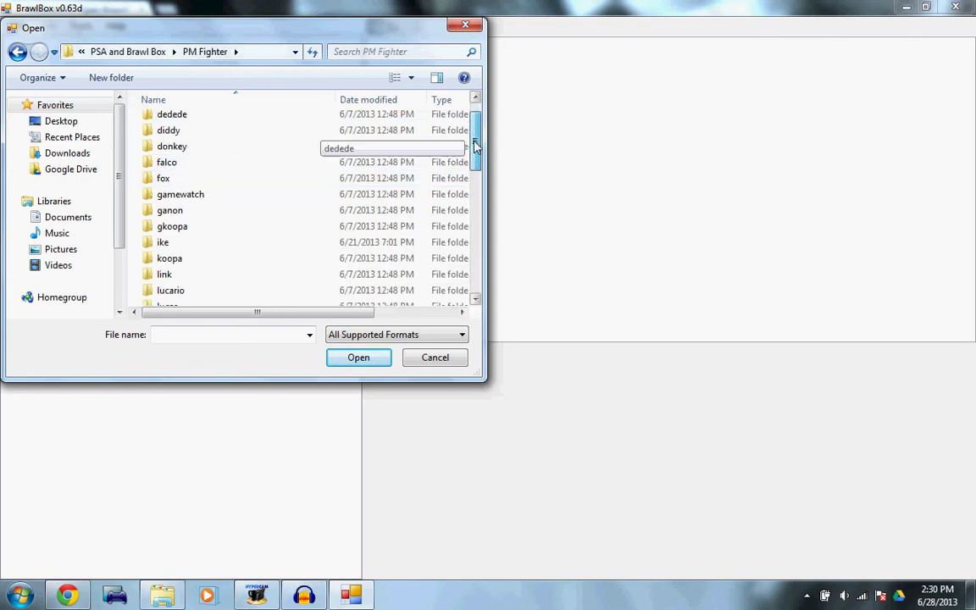
pyautogui.scroll(-3, 465, 223)
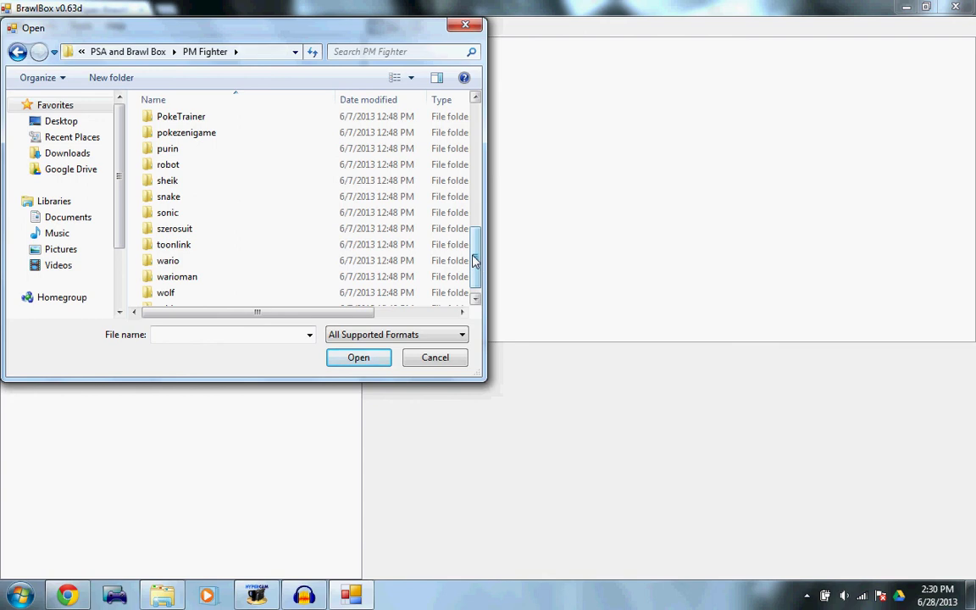
pyautogui.moveTo(474, 261); pyautogui.dragTo(474, 198)
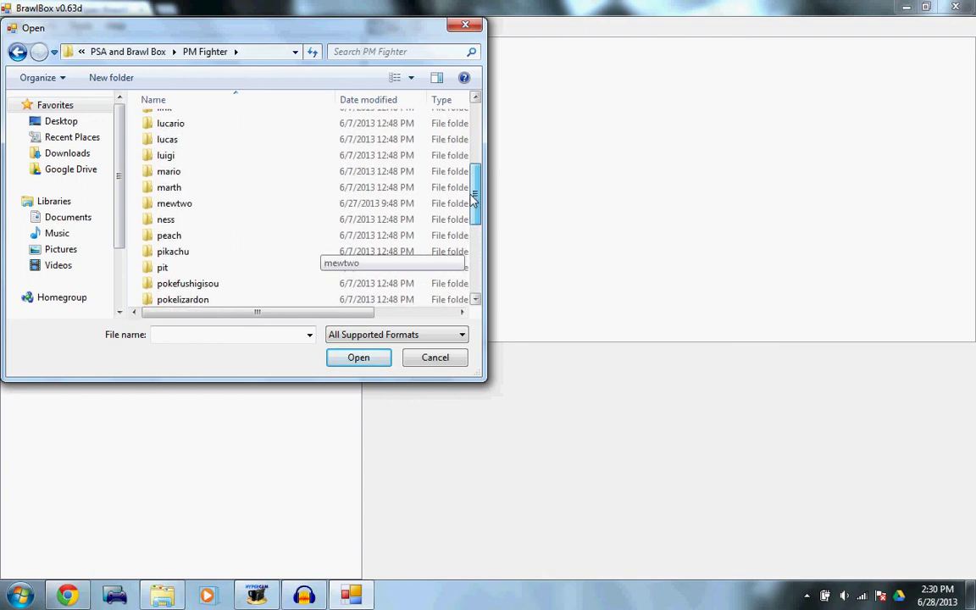
pyautogui.doubleClick(271, 203)
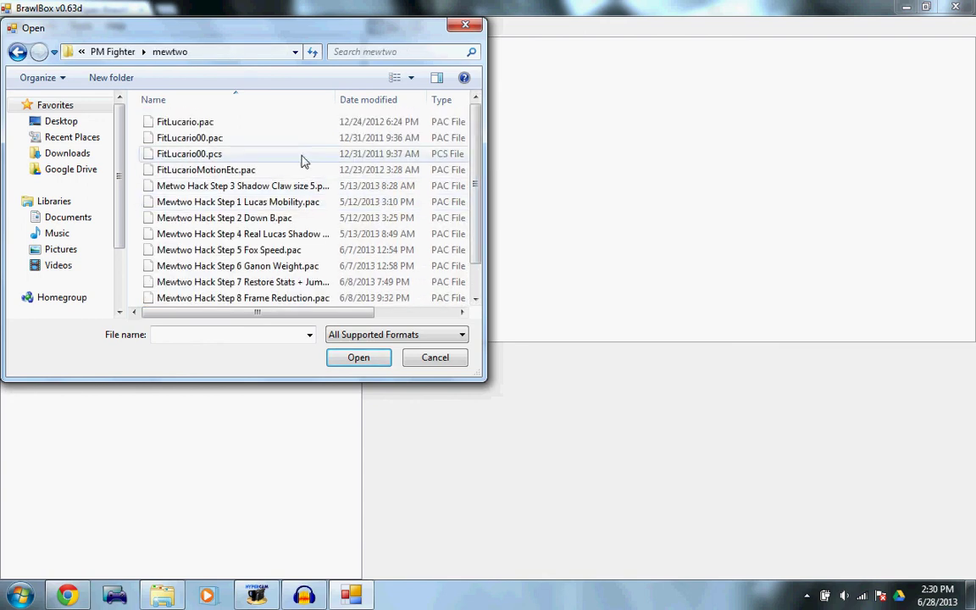
pyautogui.doubleClick(261, 170)
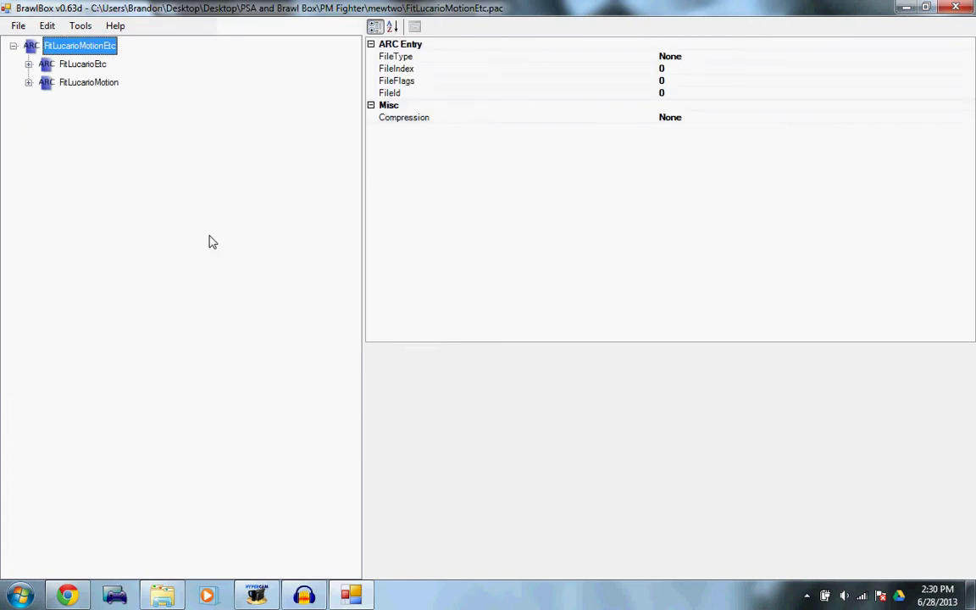
# Inspect FitLucarioEtc, FitLucarioMotion, MiscData[0] and MiscData[1], then start File > Open.
pyautogui.click(69, 68)
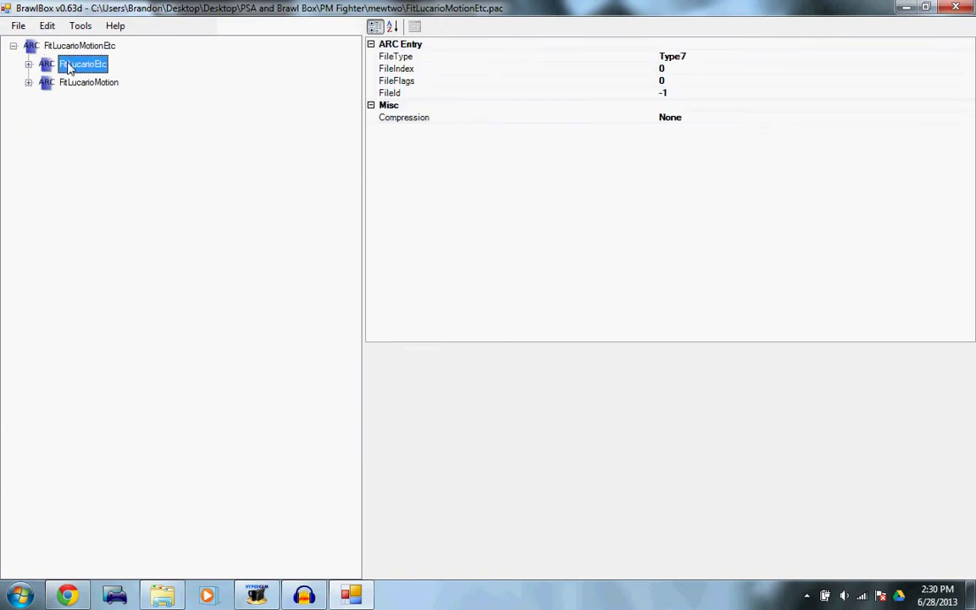
pyautogui.click(68, 85)
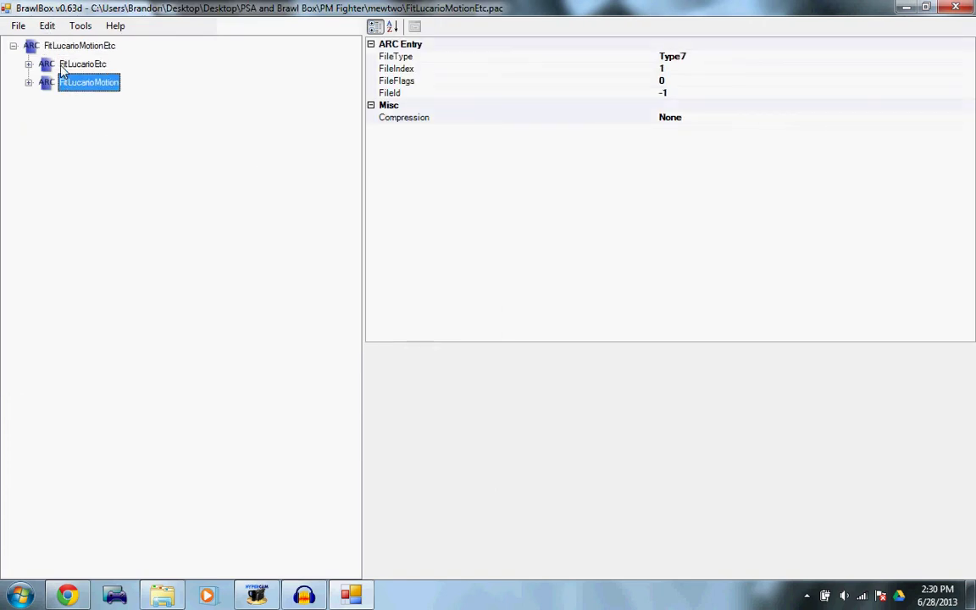
pyautogui.click(60, 65)
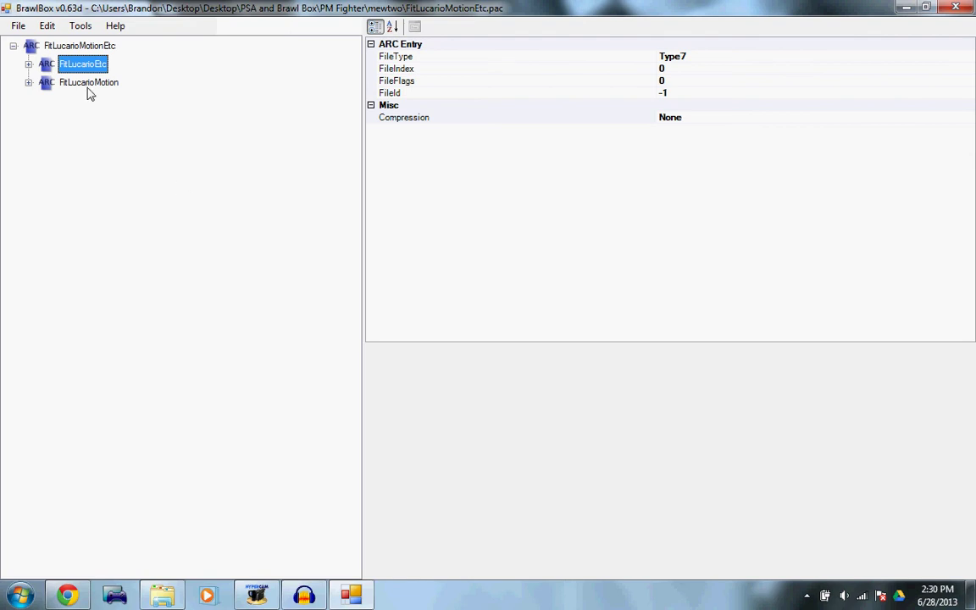
pyautogui.click(28, 64)
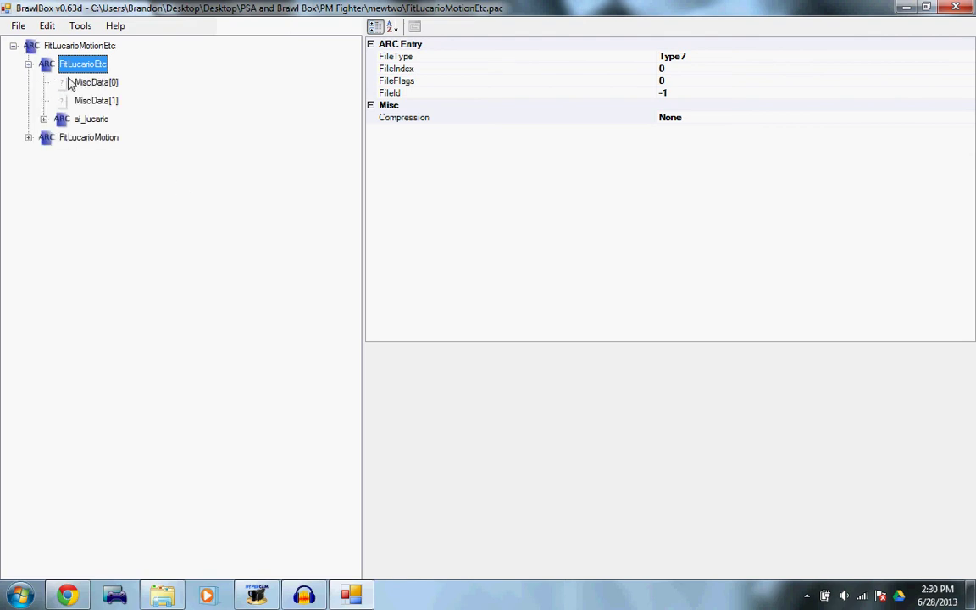
pyautogui.click(67, 82)
pyautogui.click(77, 101)
pyautogui.click(19, 25)
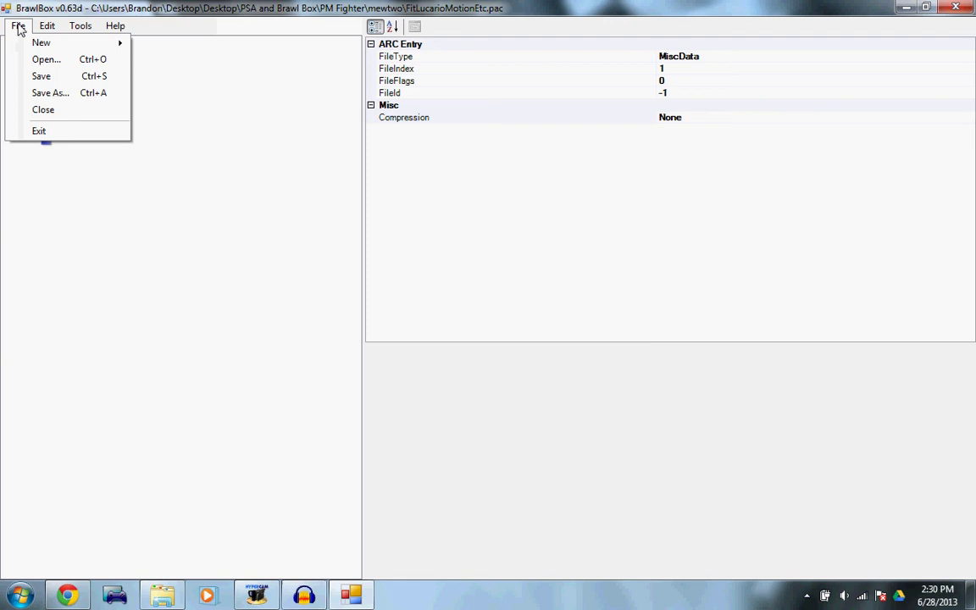
pyautogui.click(34, 61)
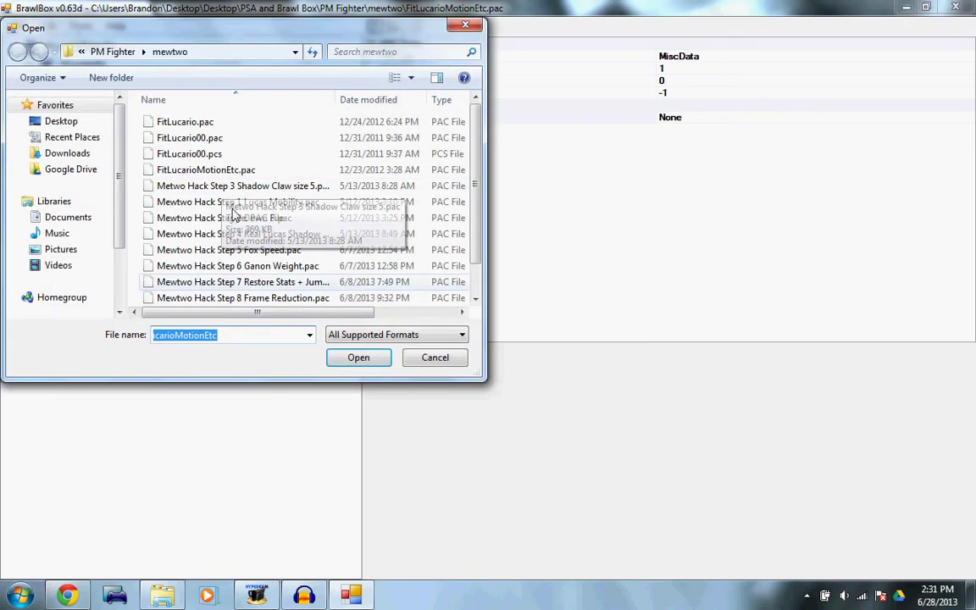
# Open FitLucario00.pac and expand TextureData[0] > Textures(NW4R).
pyautogui.doubleClick(210, 139)
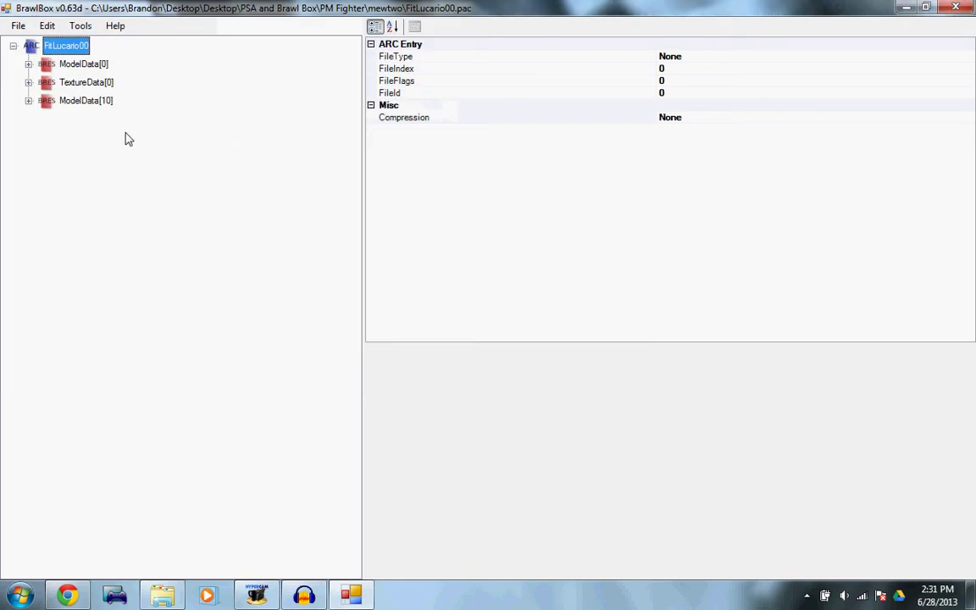
pyautogui.click(29, 83)
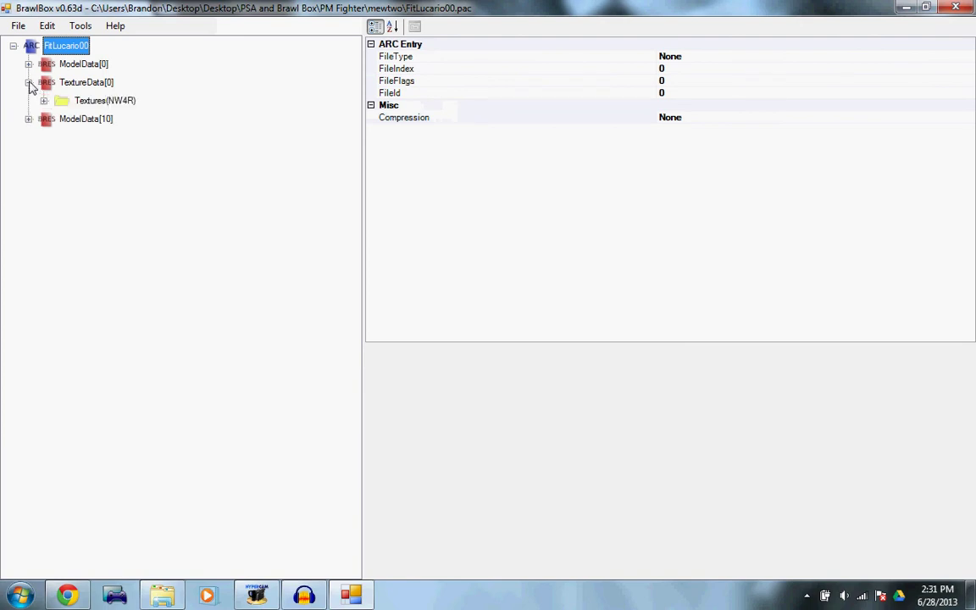
pyautogui.click(43, 100)
# View the Eye, Tail, Face, Body, Body2, Hand, Neck2 and Mouth textures.
pyautogui.click(75, 121)
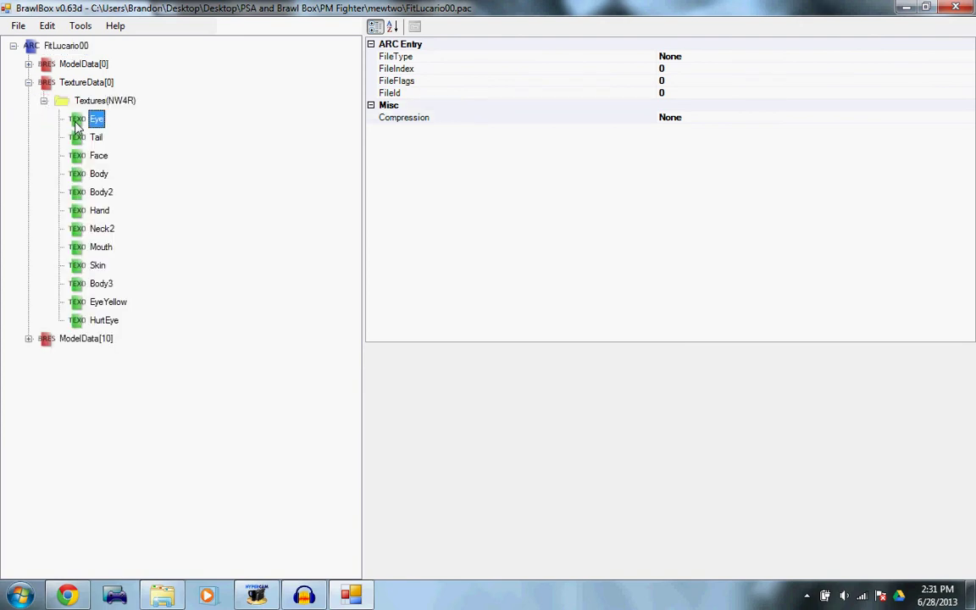
pyautogui.click(88, 138)
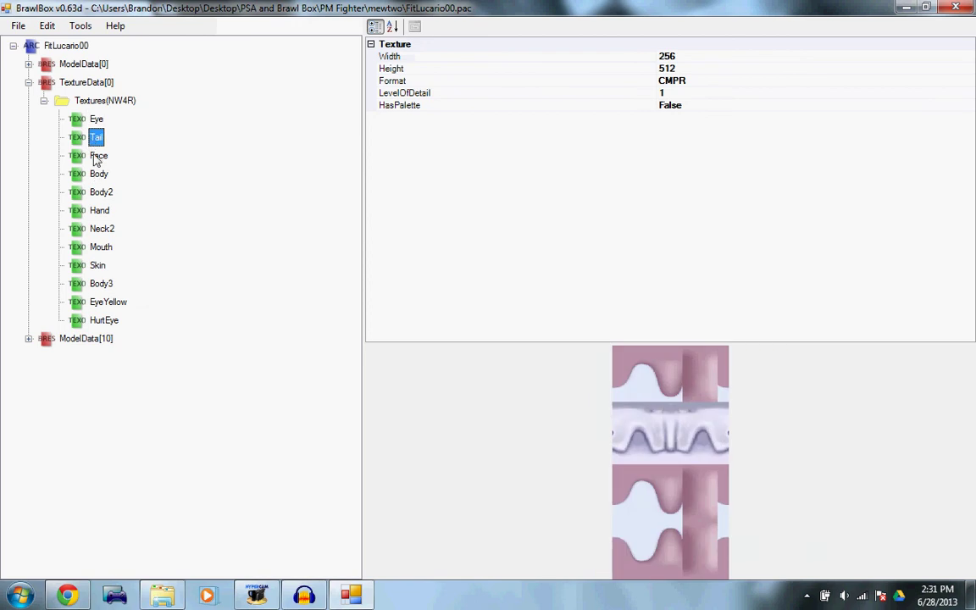
pyautogui.click(95, 158)
pyautogui.click(96, 173)
pyautogui.click(98, 193)
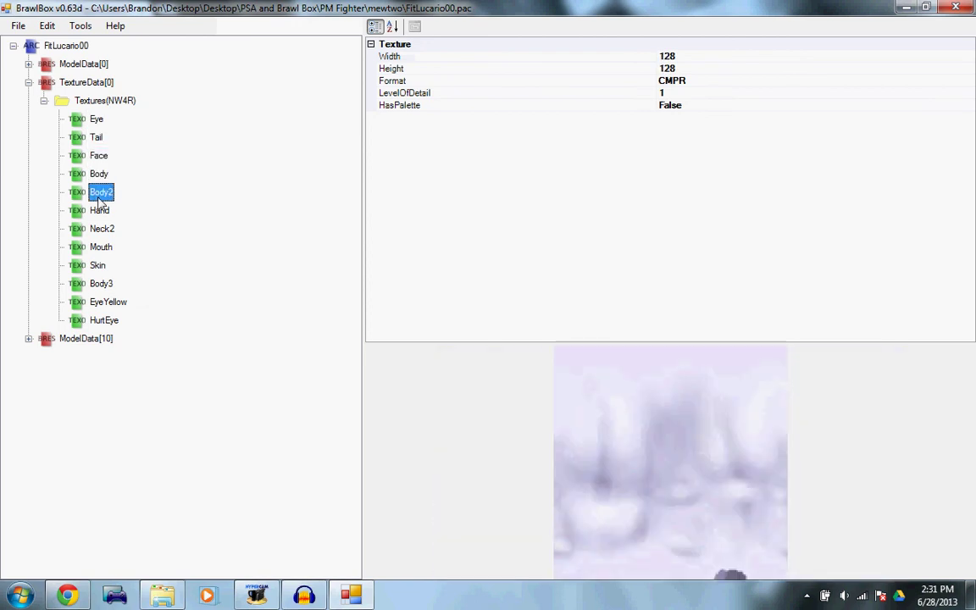
pyautogui.click(99, 212)
pyautogui.click(101, 230)
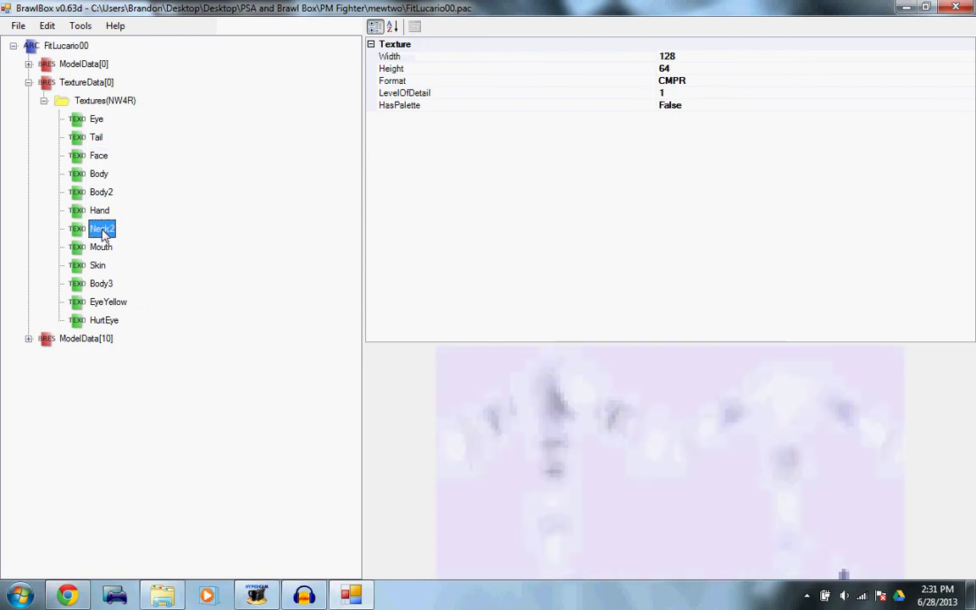
pyautogui.click(100, 247)
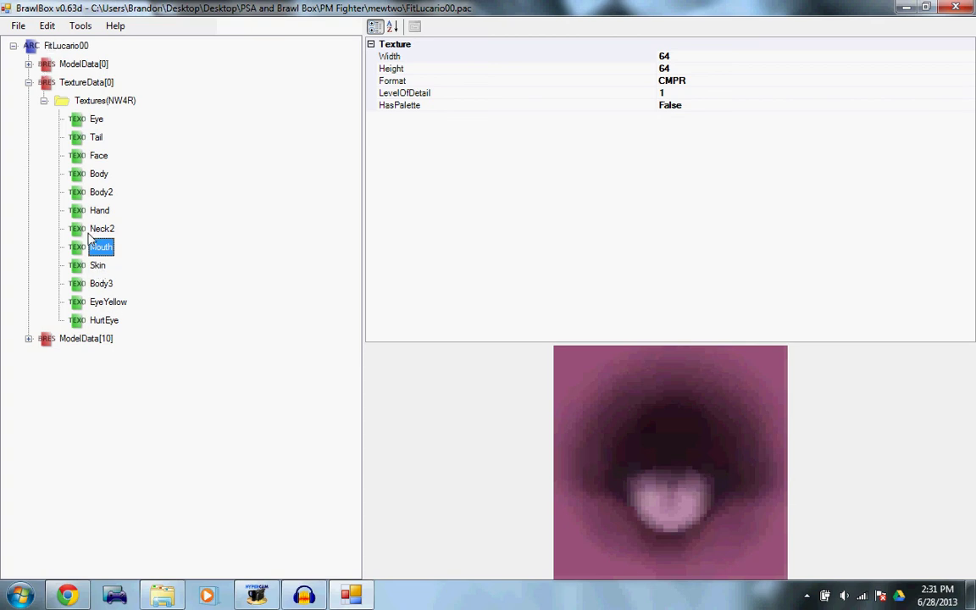
# Open the Mouth texture's Export dialog and cancel without saving.
pyautogui.click(47, 26)
pyautogui.click(61, 43)
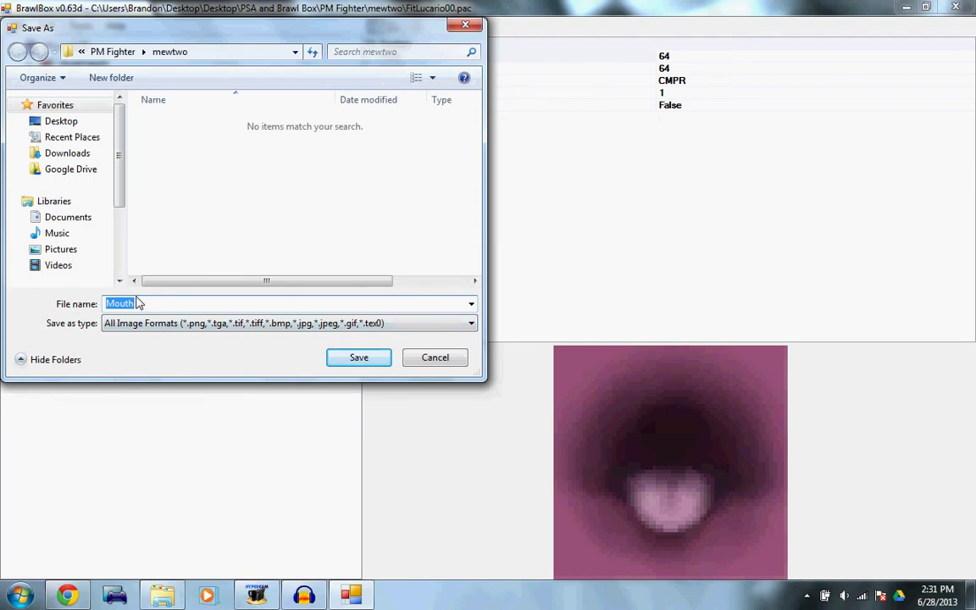
pyautogui.click(435, 357)
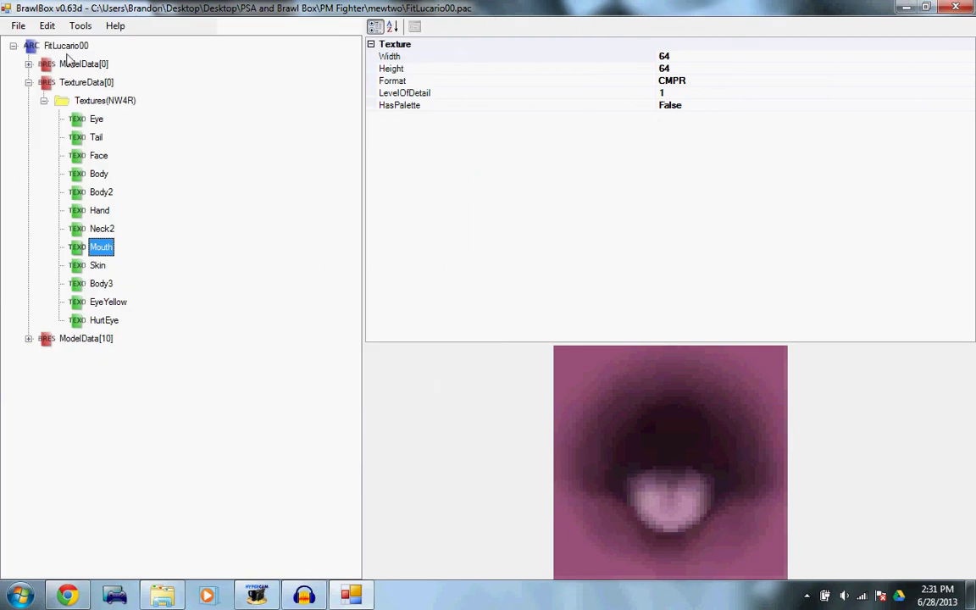
# Browse the Mouth texture's Replace dialog to BrawlBox v0.63d\Exports and Imports, then cancel.
pyautogui.click(47, 25)
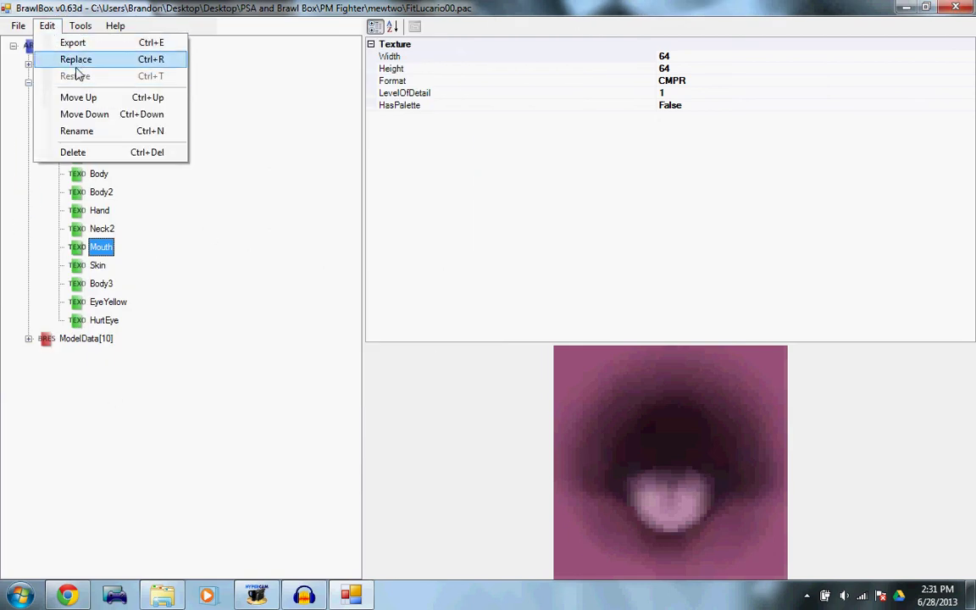
pyautogui.click(75, 59)
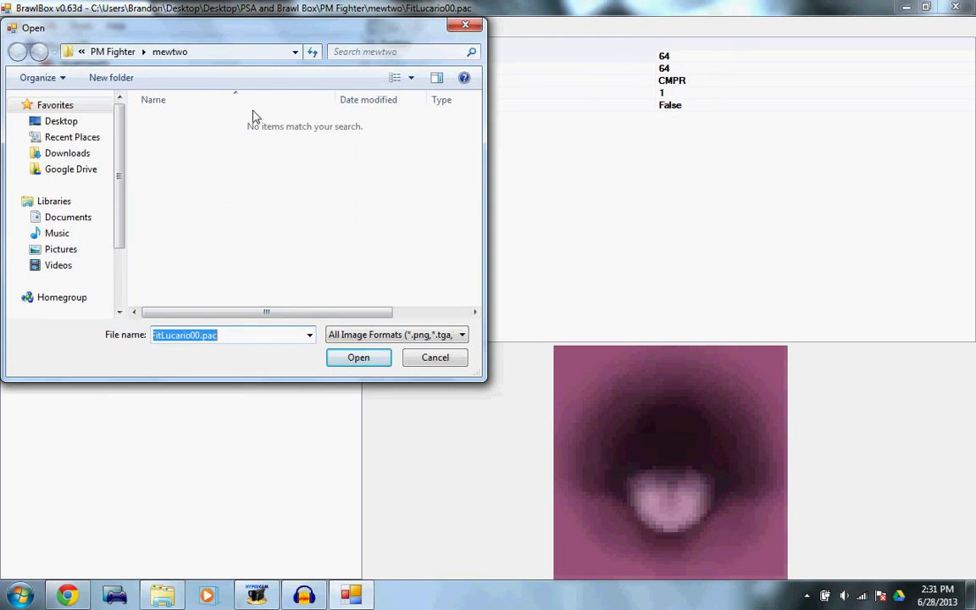
pyautogui.click(81, 51)
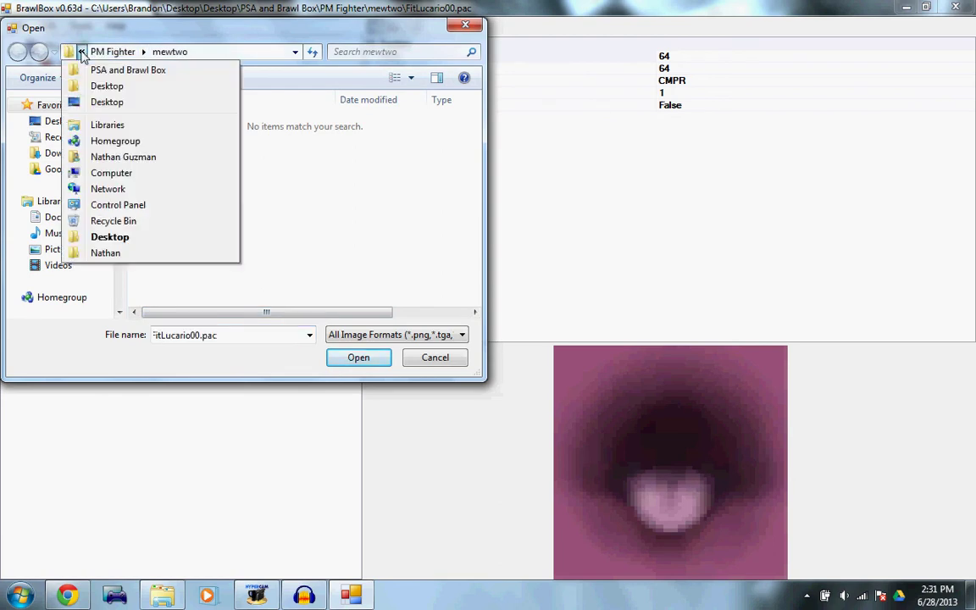
pyautogui.click(101, 69)
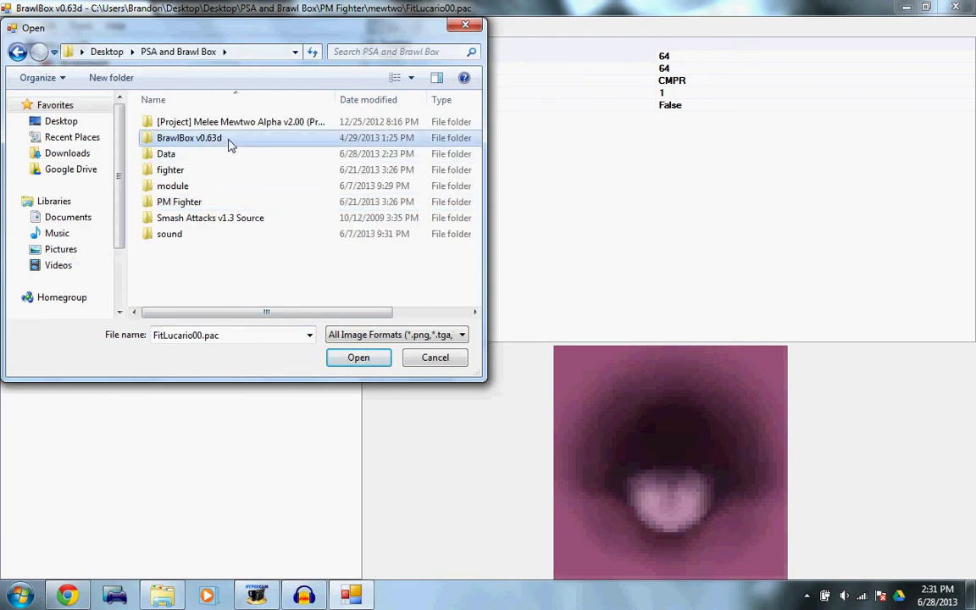
pyautogui.doubleClick(229, 141)
pyautogui.doubleClick(218, 125)
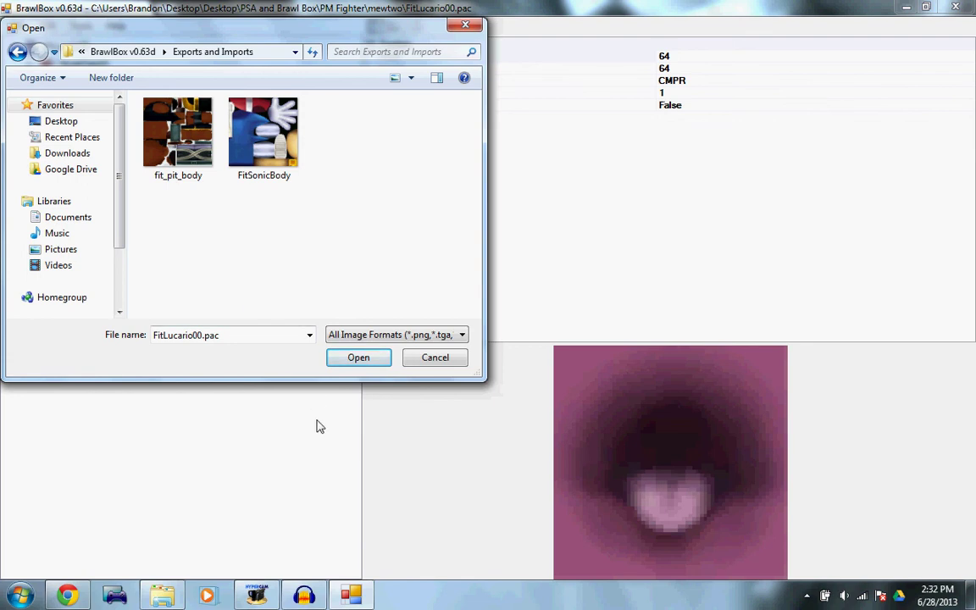
pyautogui.click(425, 364)
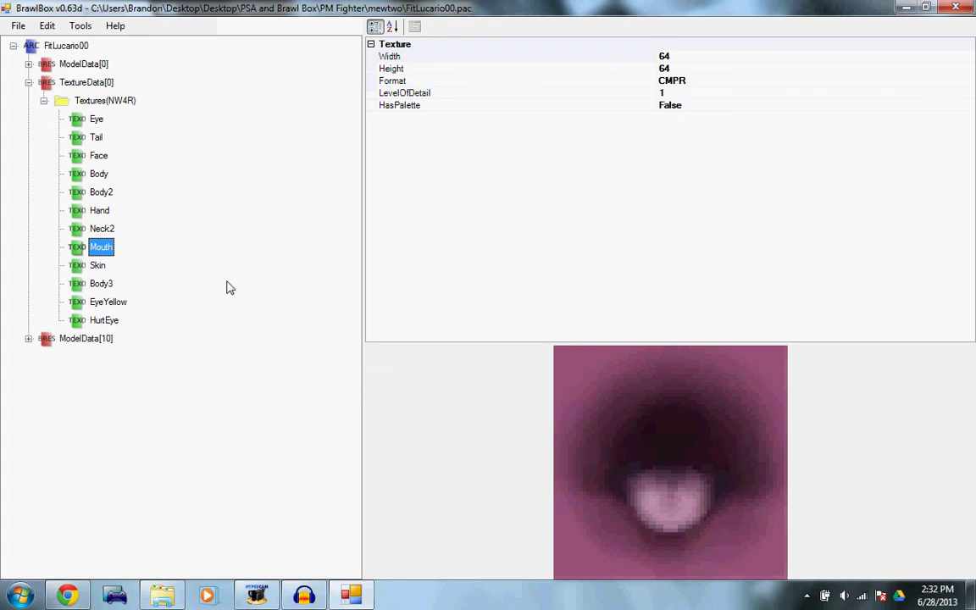
# View the Skin, Body3 and EyeYellow textures.
pyautogui.click(96, 265)
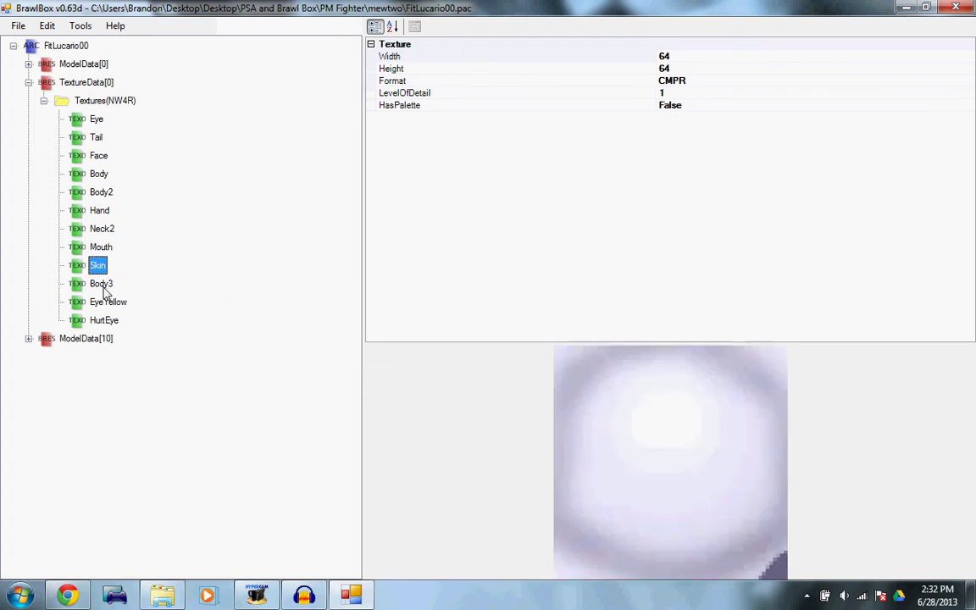
pyautogui.click(101, 284)
pyautogui.click(101, 304)
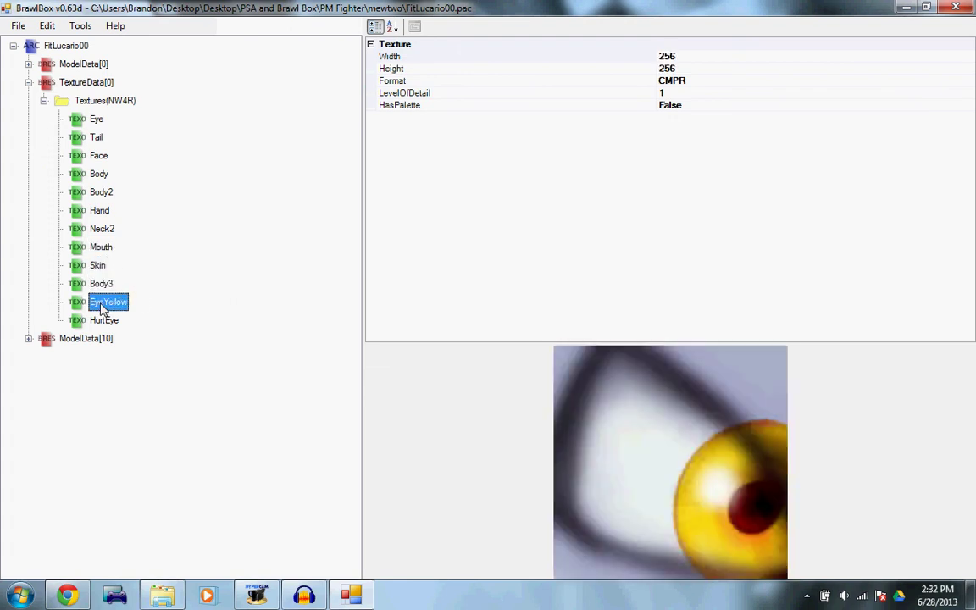
# View HurtEye, collapse Textures(NW4R), and expand ModelData[0] to reveal FitMewtwo00.
pyautogui.click(104, 321)
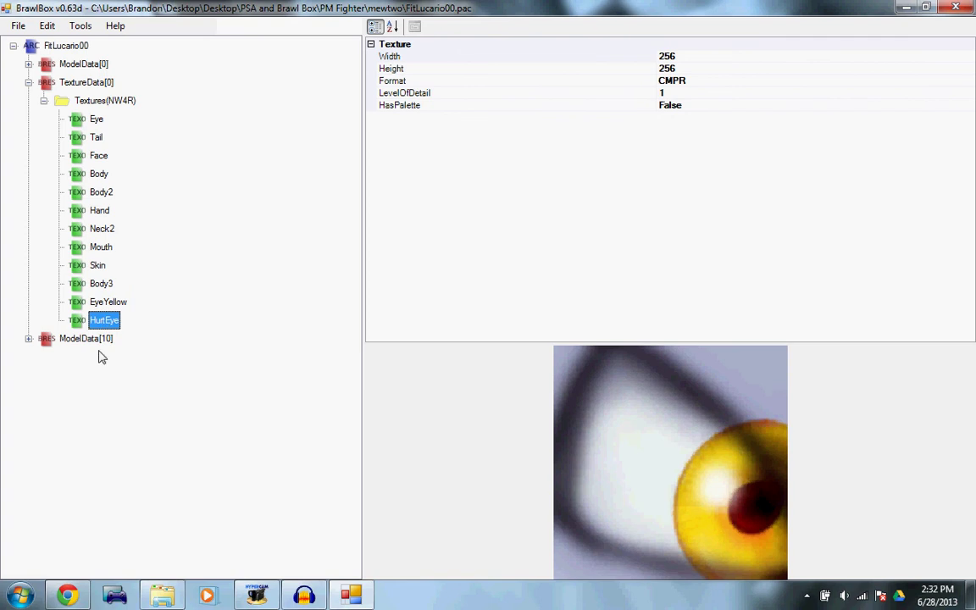
pyautogui.click(13, 47)
pyautogui.click(14, 48)
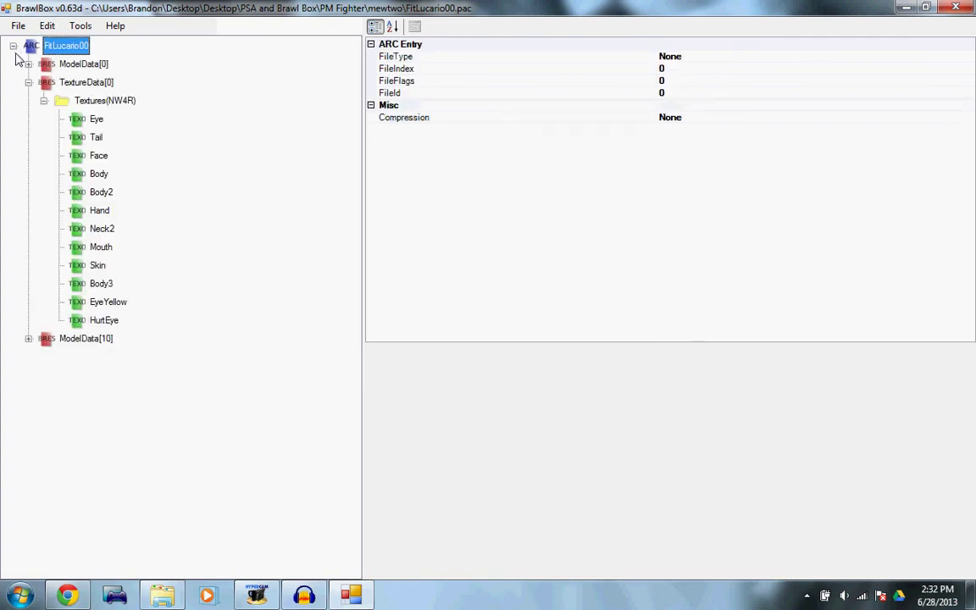
pyautogui.click(43, 100)
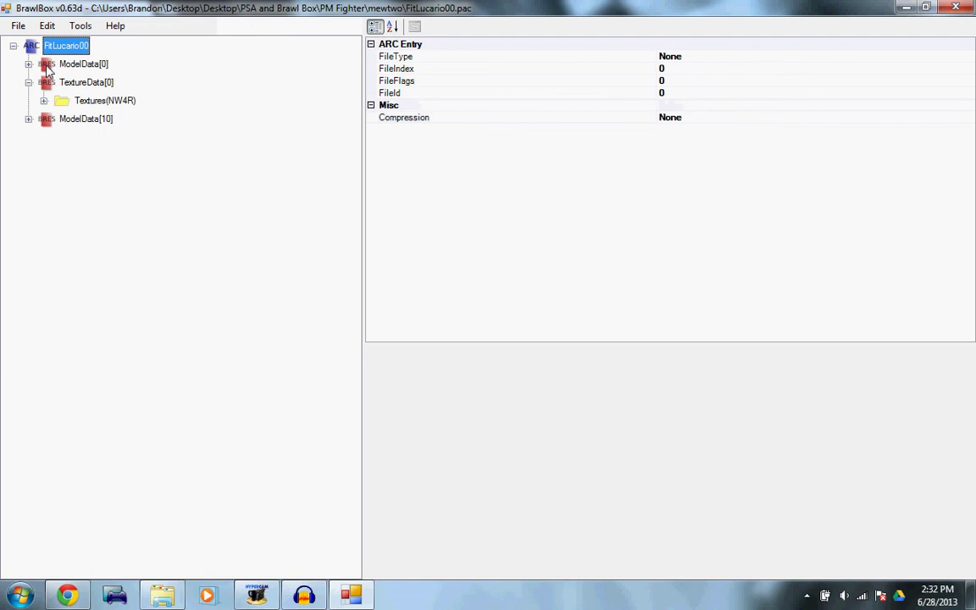
pyautogui.click(28, 63)
pyautogui.click(43, 82)
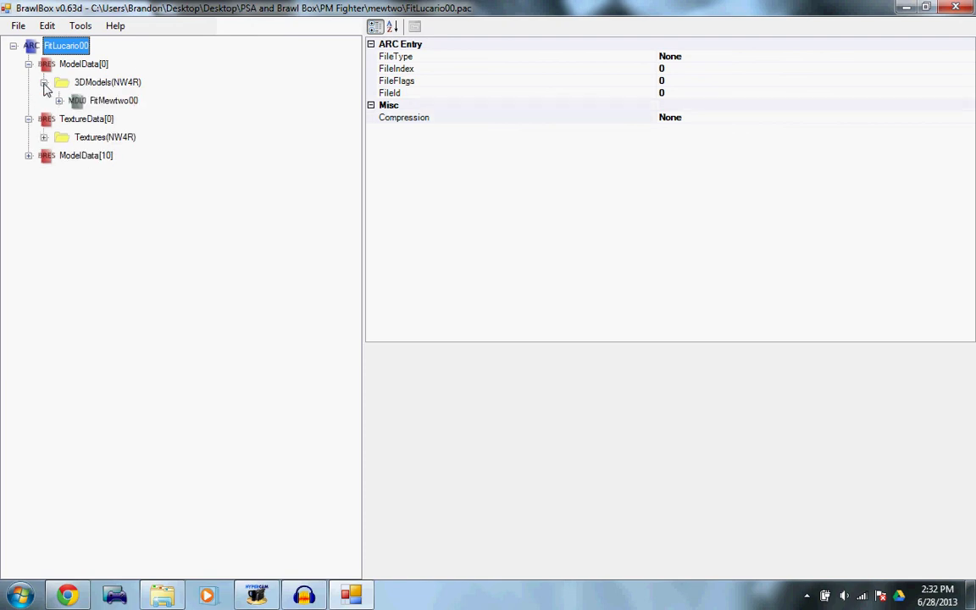
# Preview FitMewtwo00 in a maximized Advanced Model Editor, zoomed out and panned into full view.
pyautogui.rightClick(108, 103)
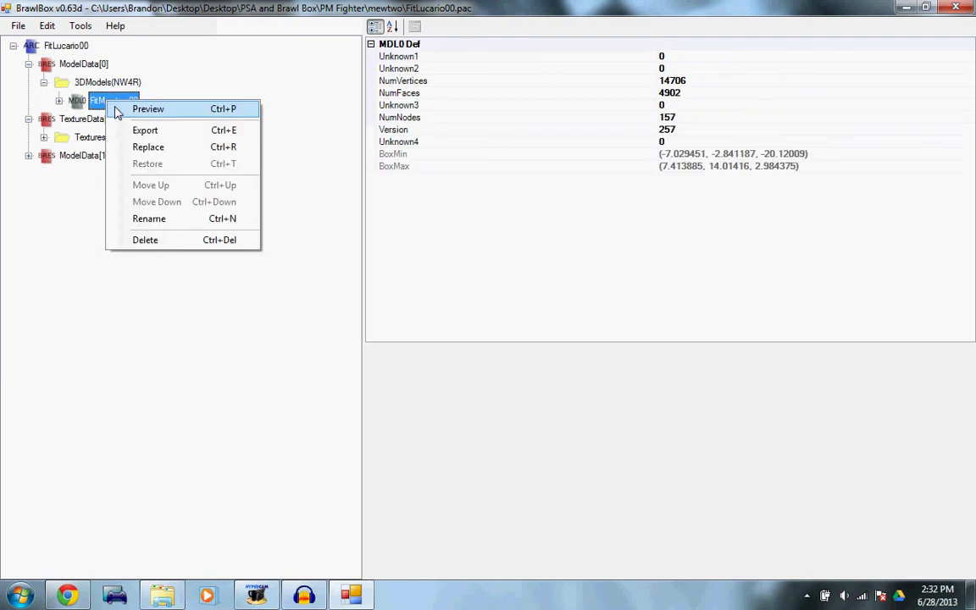
pyautogui.click(148, 110)
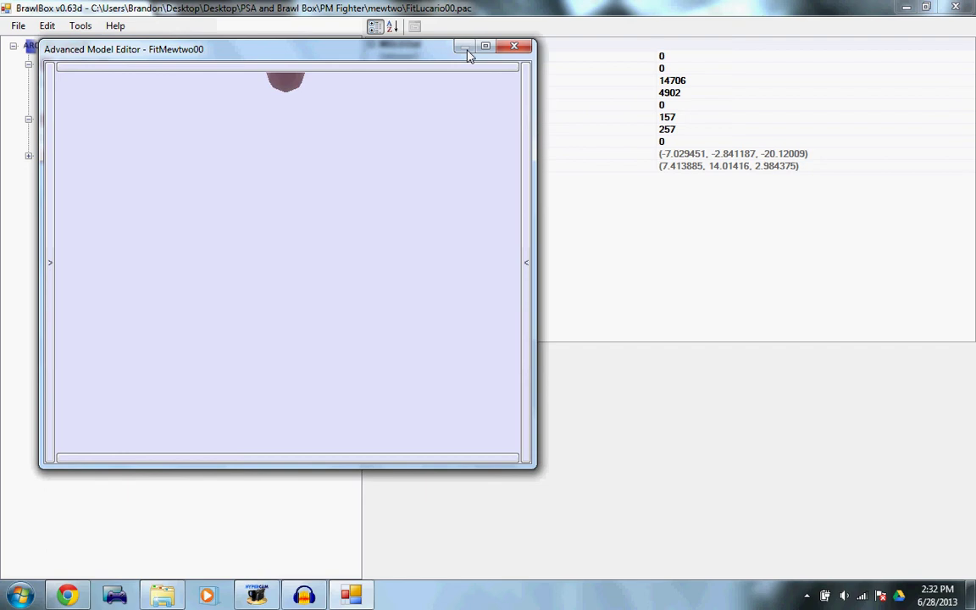
pyautogui.click(484, 46)
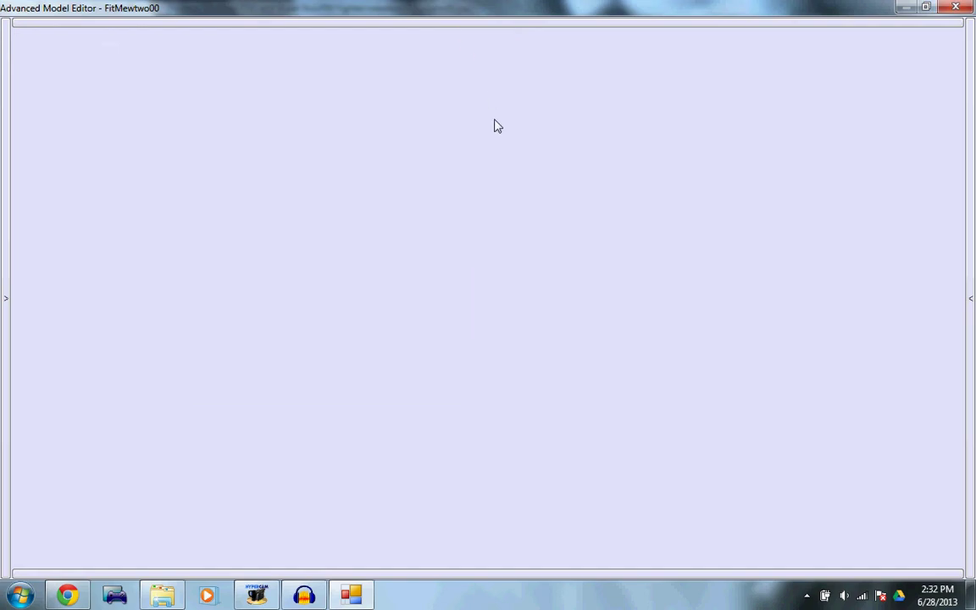
pyautogui.scroll(-10, 497, 125)
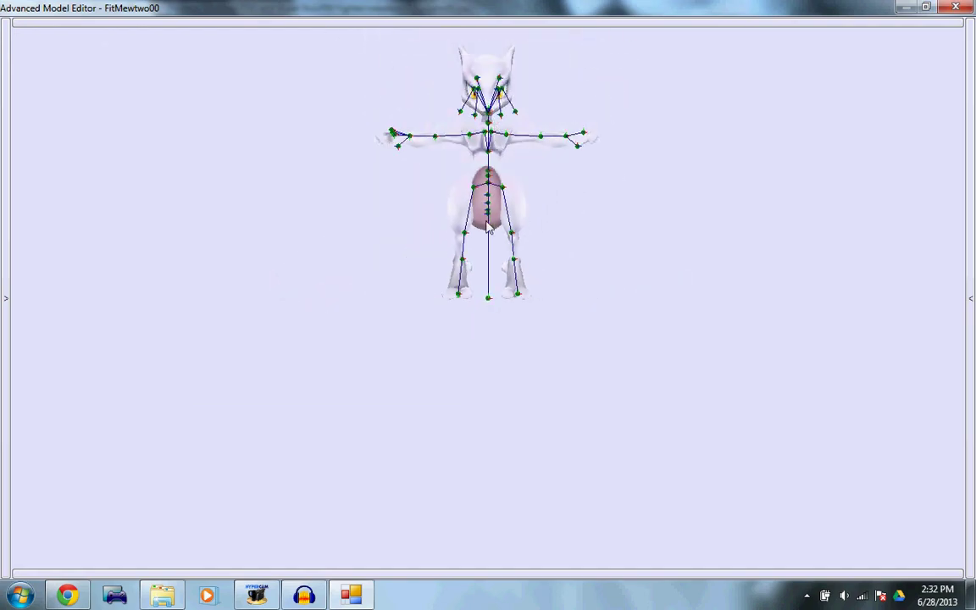
pyautogui.moveTo(488, 227); pyautogui.dragTo(470, 340, button='right')
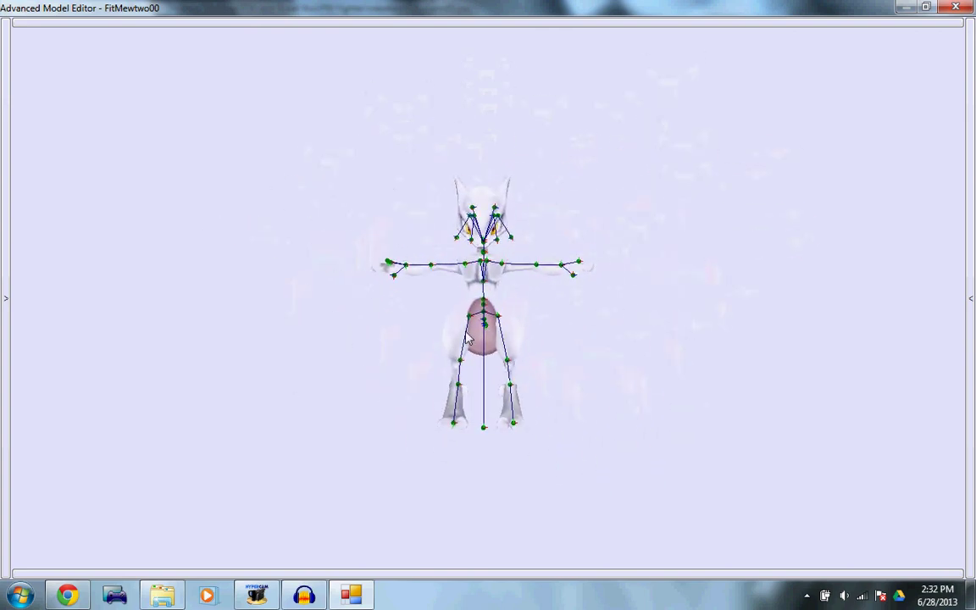
# Expand the left, top, right and bottom editor panels and load FitLucarioMotionEtc.pac animations.
pyautogui.click(2, 159)
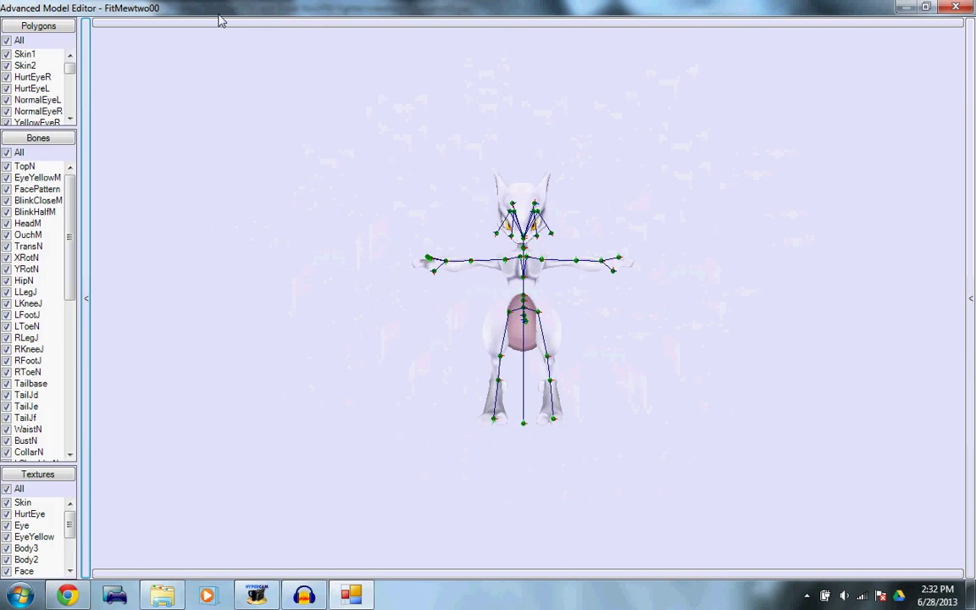
pyautogui.click(218, 22)
pyautogui.click(973, 174)
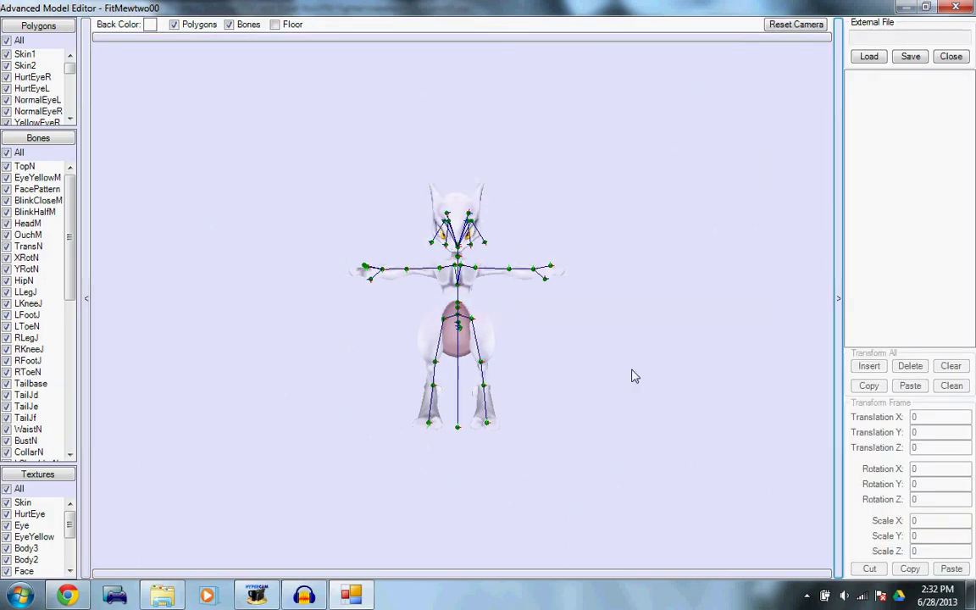
pyautogui.click(398, 573)
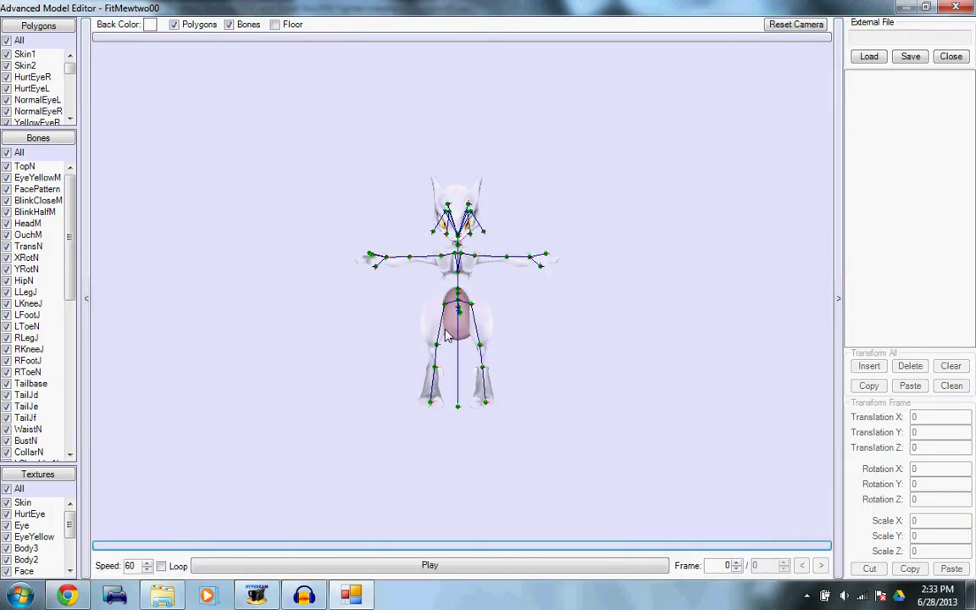
pyautogui.click(869, 57)
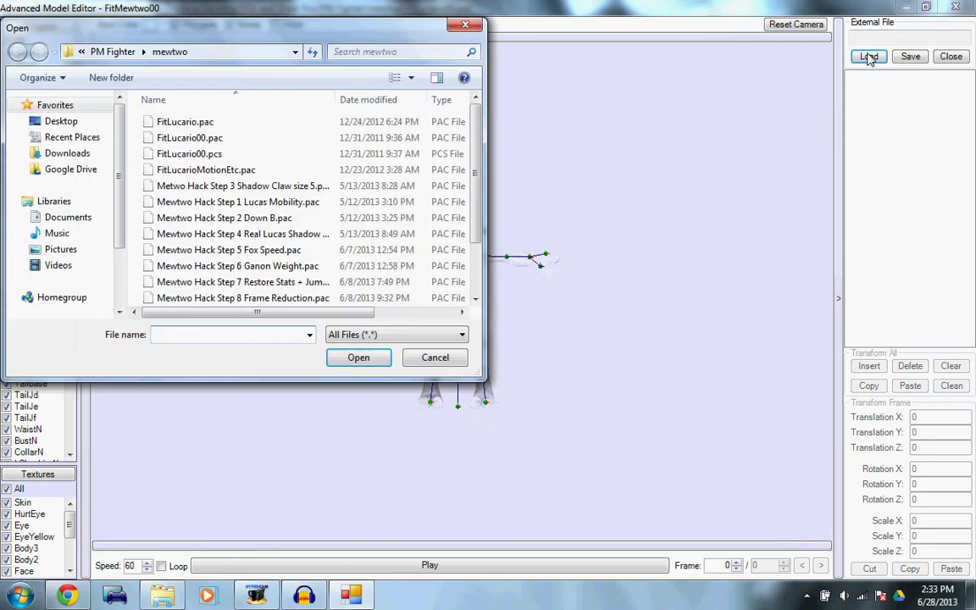
pyautogui.doubleClick(234, 169)
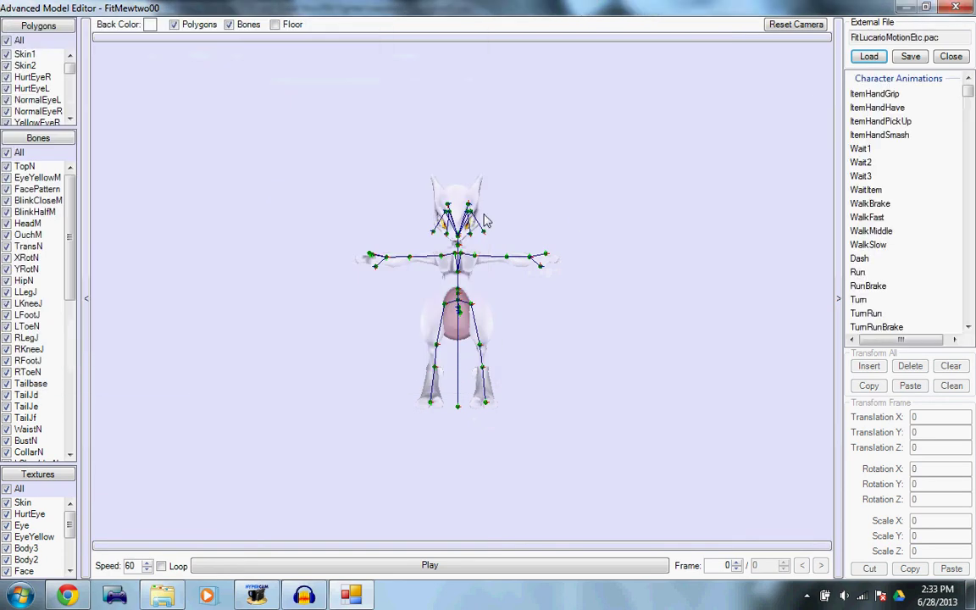
# Select ItemHandSmash and ItemHandPickUp, uncheck all bones to hide the skeleton, and pan.
pyautogui.click(879, 137)
pyautogui.click(874, 123)
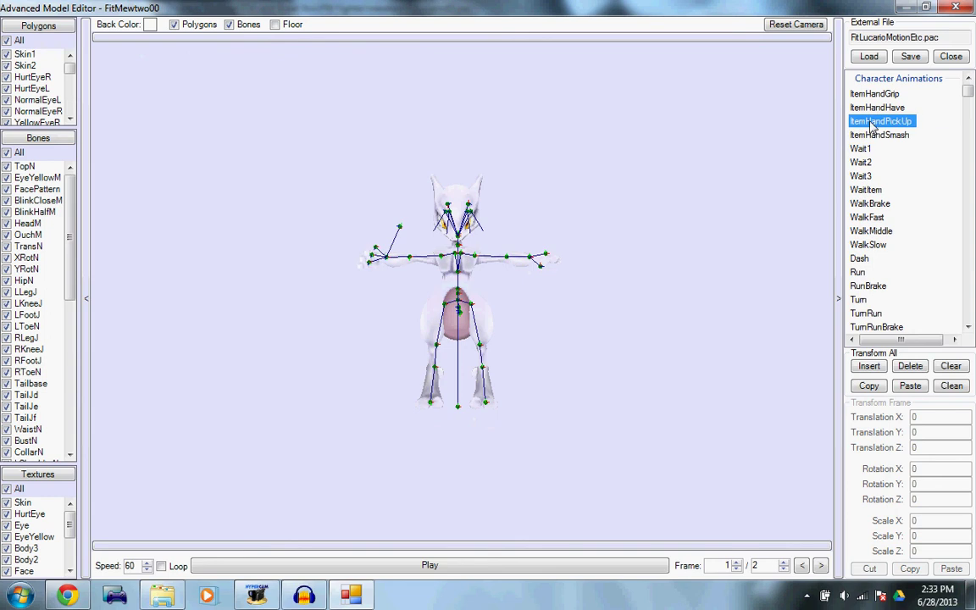
pyautogui.click(24, 140)
pyautogui.click(36, 455)
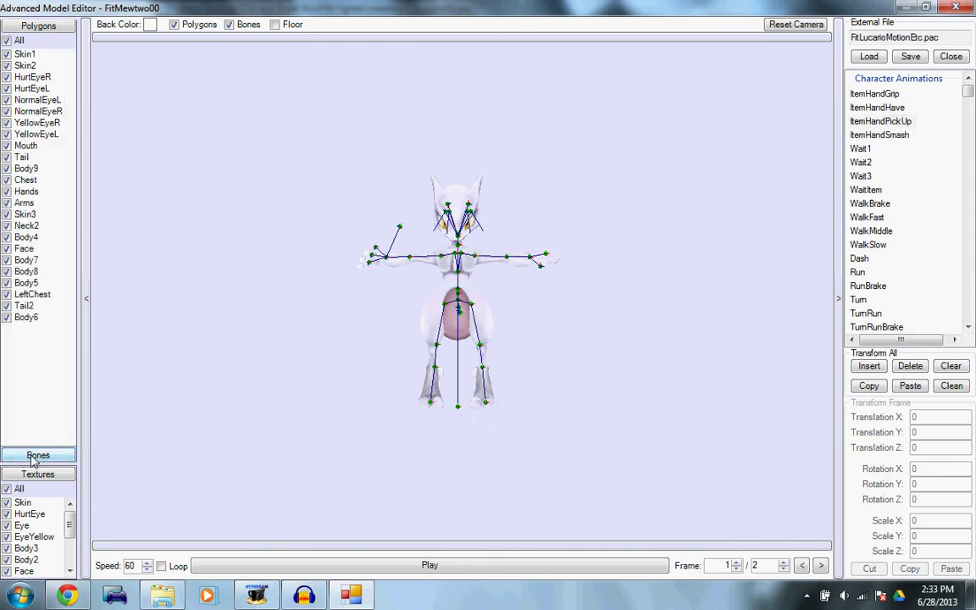
pyautogui.click(7, 154)
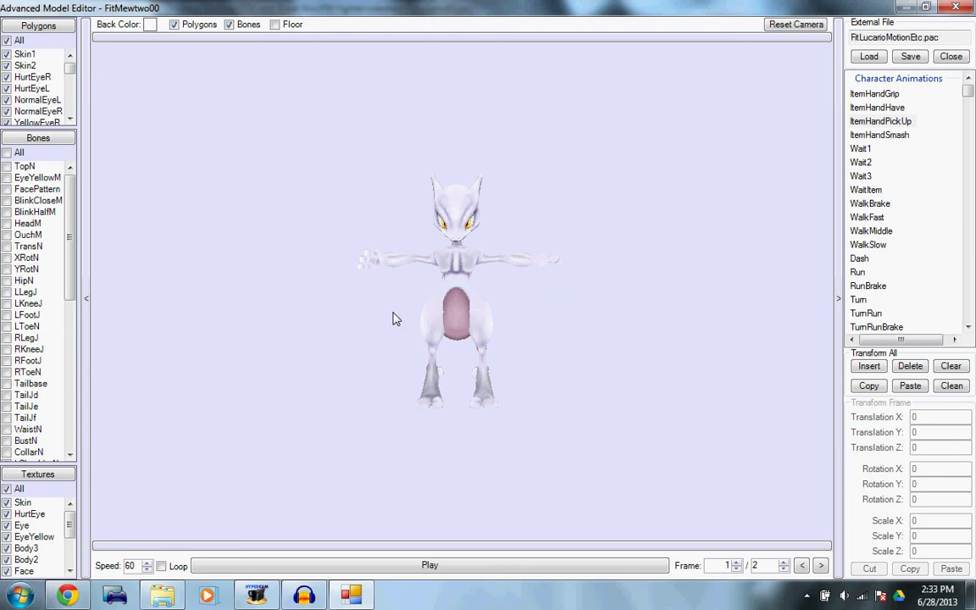
pyautogui.moveTo(464, 314); pyautogui.dragTo(497, 315, button='right')
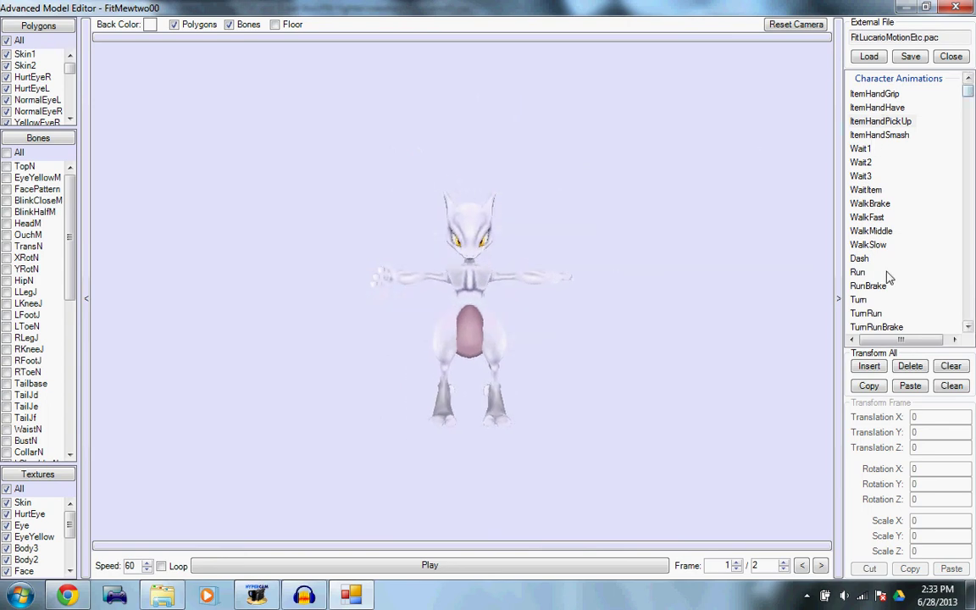
# Preview Run, AttackS4Start, AttackHi4 and AttackS4S on Mewtwo, playing AttackS4Start and AttackS4S.
pyautogui.click(858, 272)
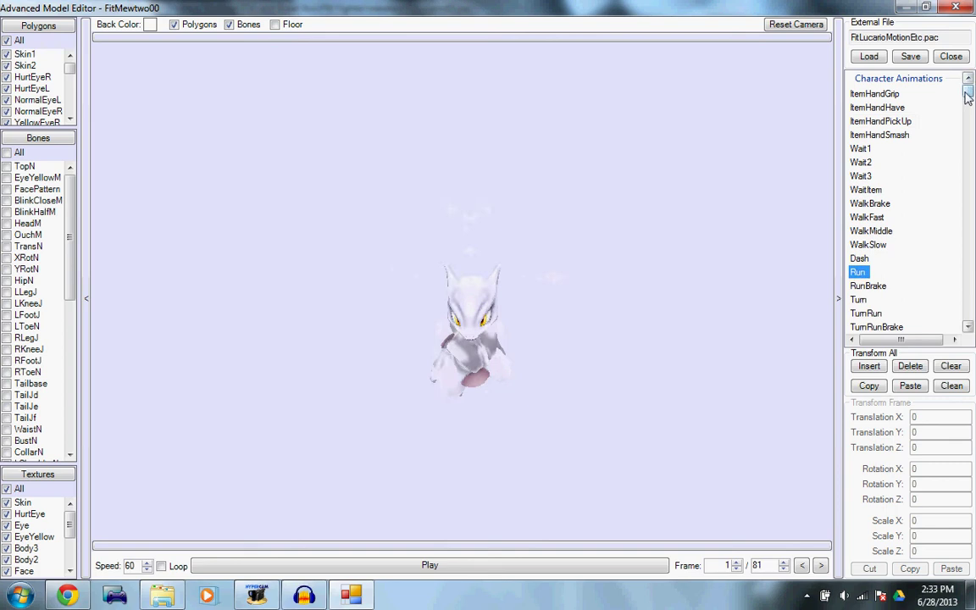
pyautogui.moveTo(967, 91); pyautogui.dragTo(972, 136)
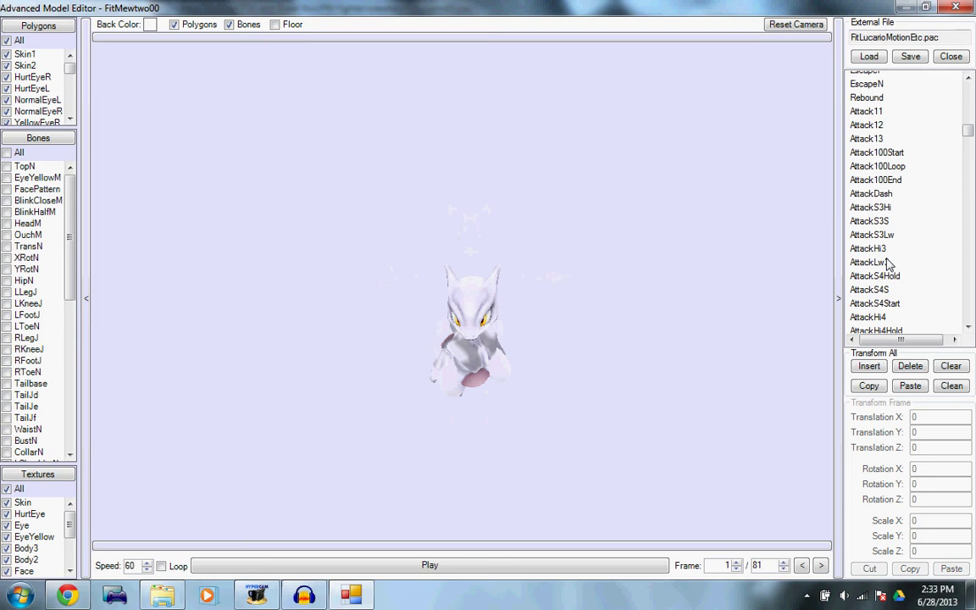
pyautogui.click(889, 305)
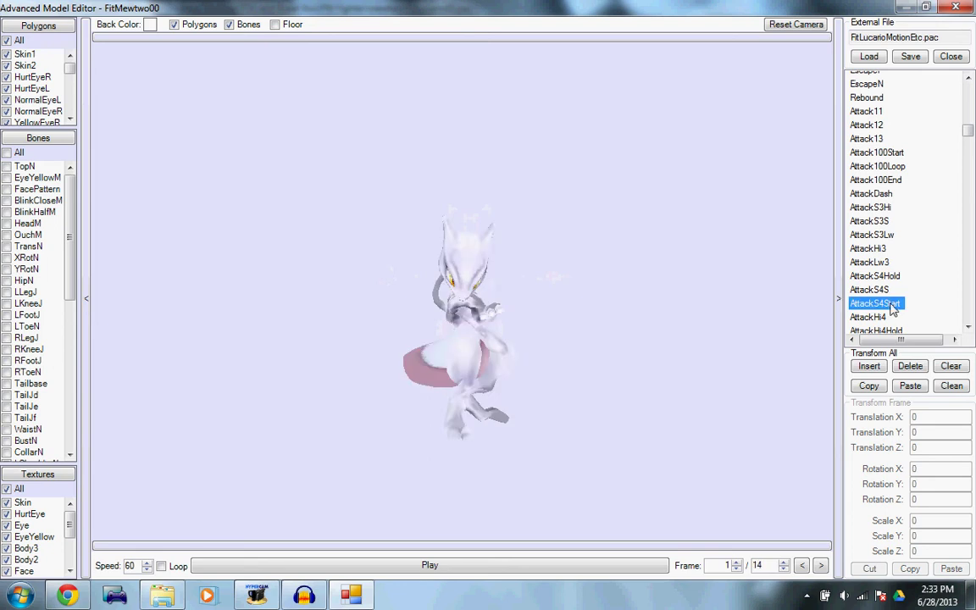
pyautogui.click(370, 566)
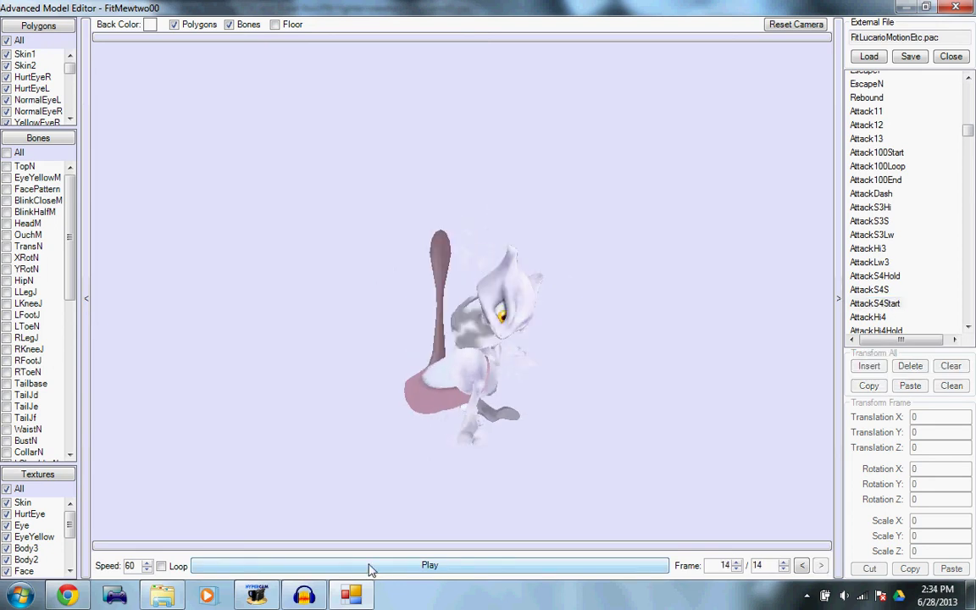
pyautogui.click(868, 317)
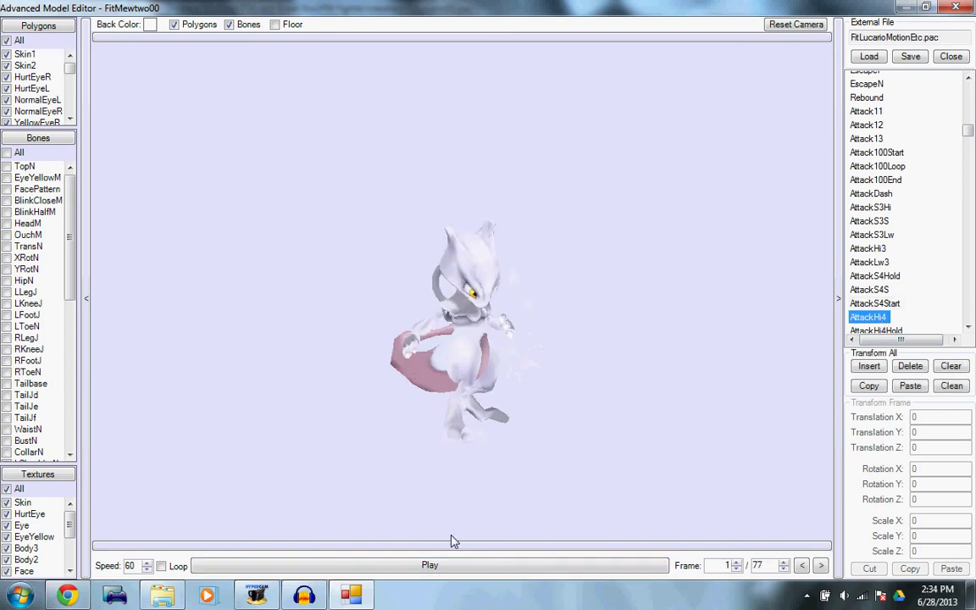
pyautogui.click(880, 289)
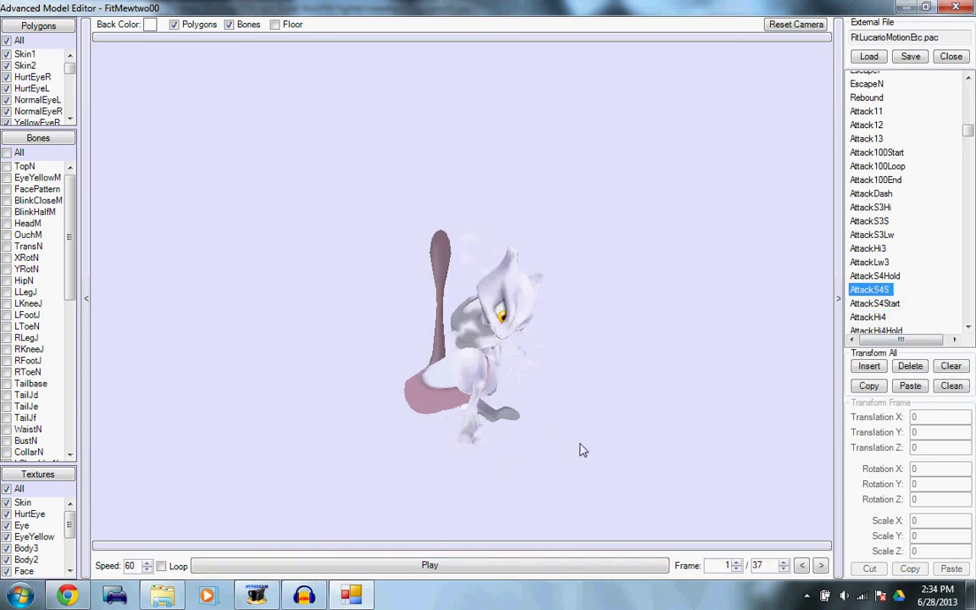
pyautogui.click(449, 569)
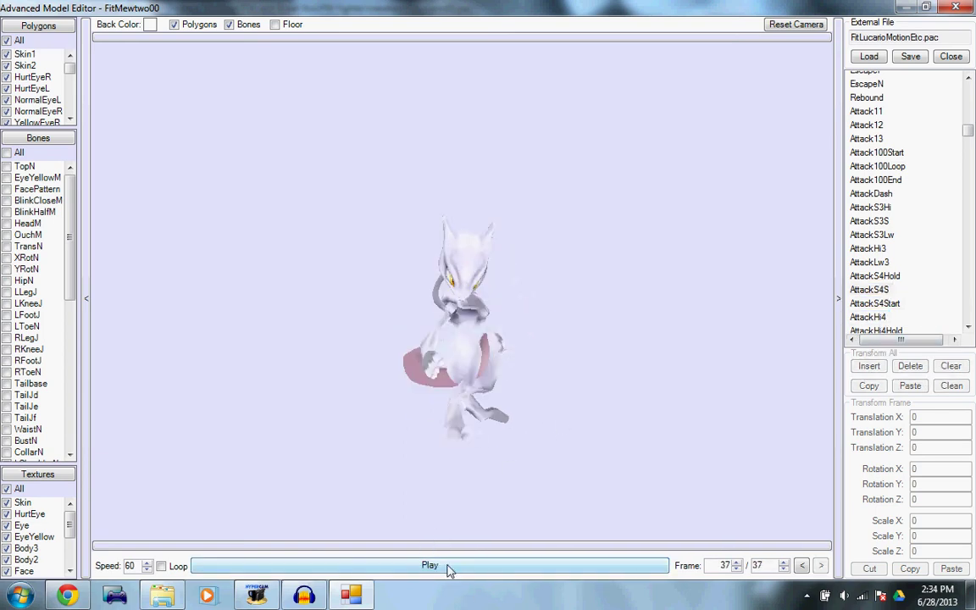
# Load SpecialAirNMax on Mewtwo and play it through to frame 85 of 85.
pyautogui.moveTo(967, 129); pyautogui.dragTo(972, 150)
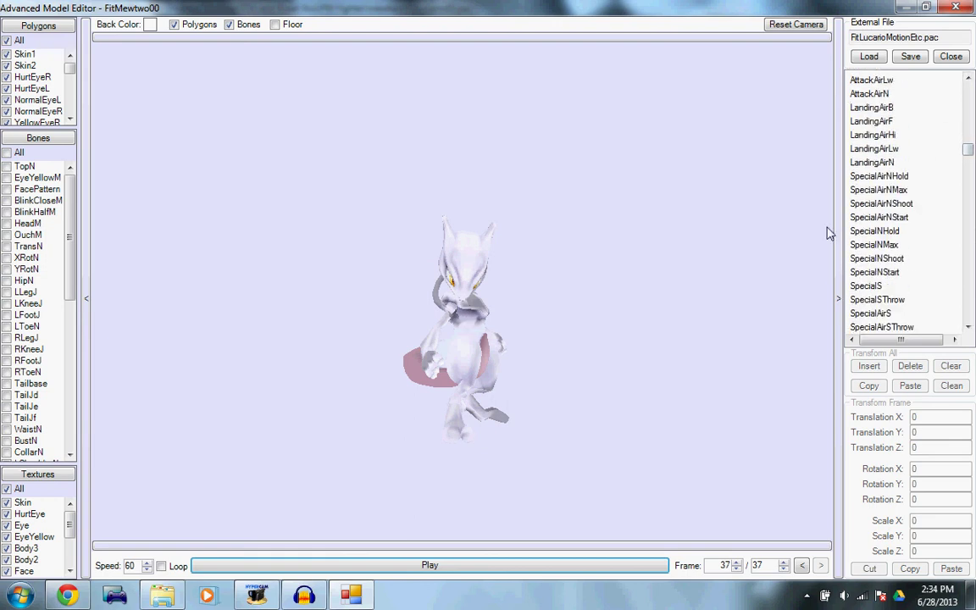
pyautogui.click(872, 190)
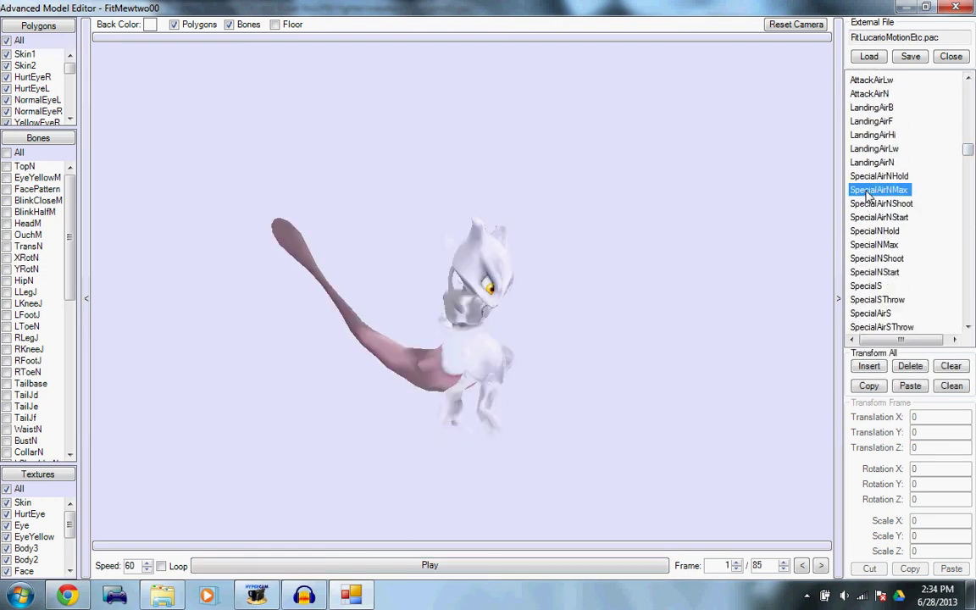
pyautogui.click(498, 567)
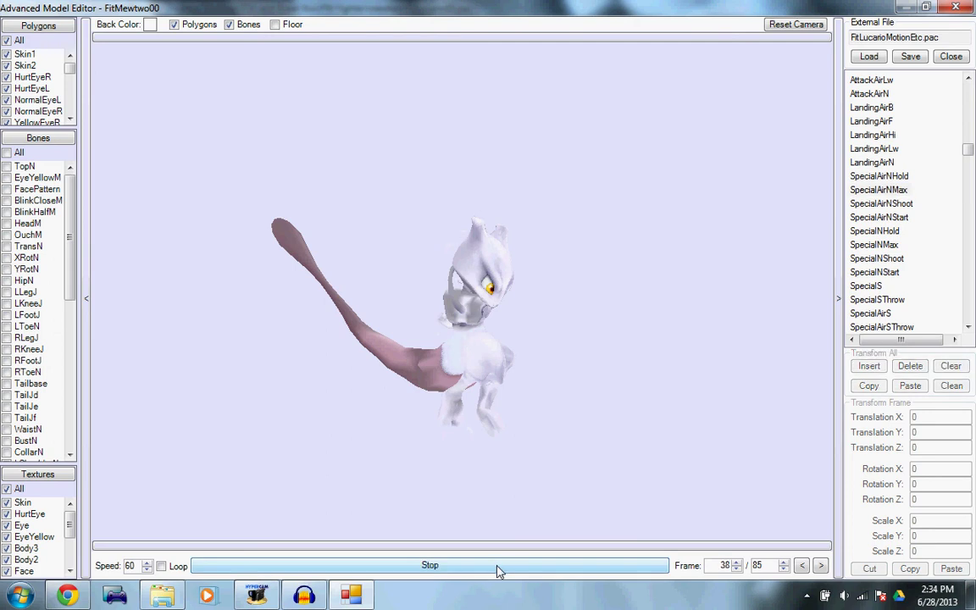
pyautogui.moveTo(970, 153); pyautogui.dragTo(961, 119)
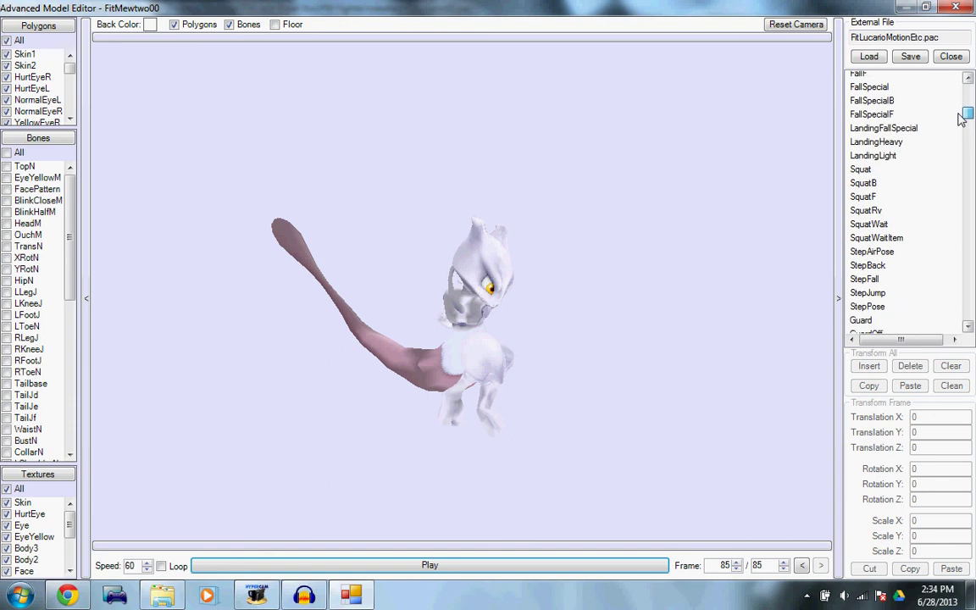
pyautogui.scroll(7, 899, 142)
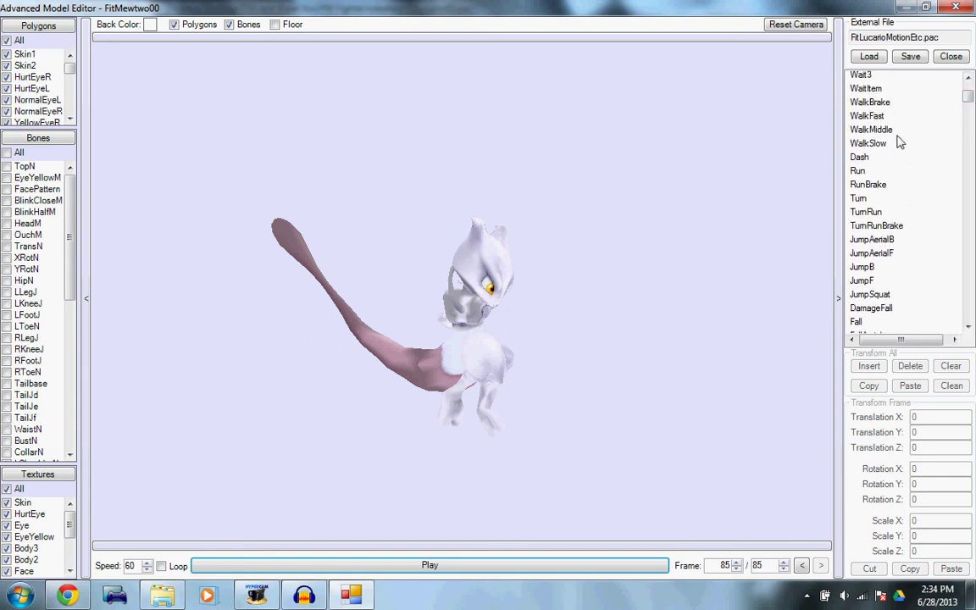
# Play the Run animation on Mewtwo and zoom in close on the body.
pyautogui.click(857, 170)
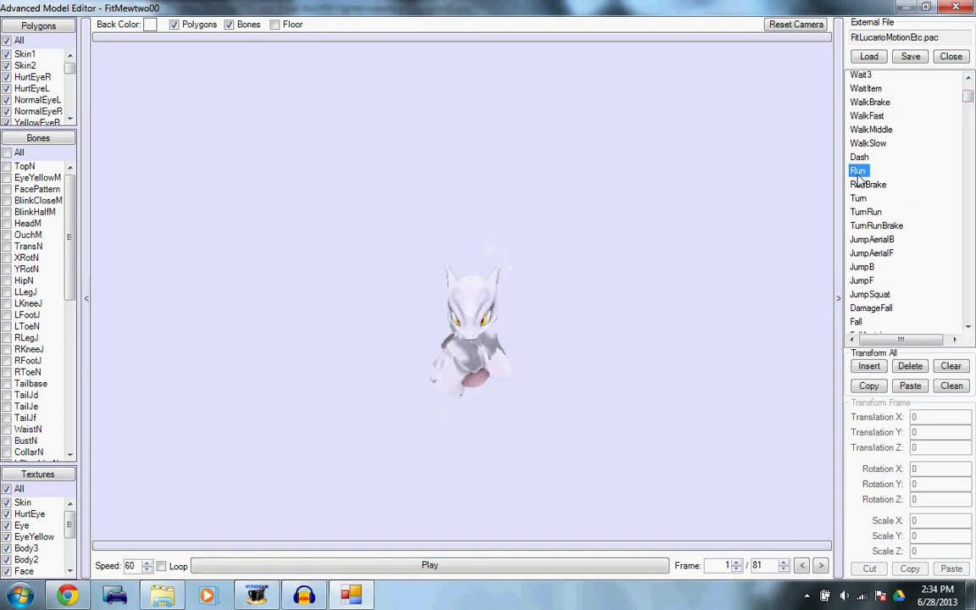
pyautogui.click(542, 569)
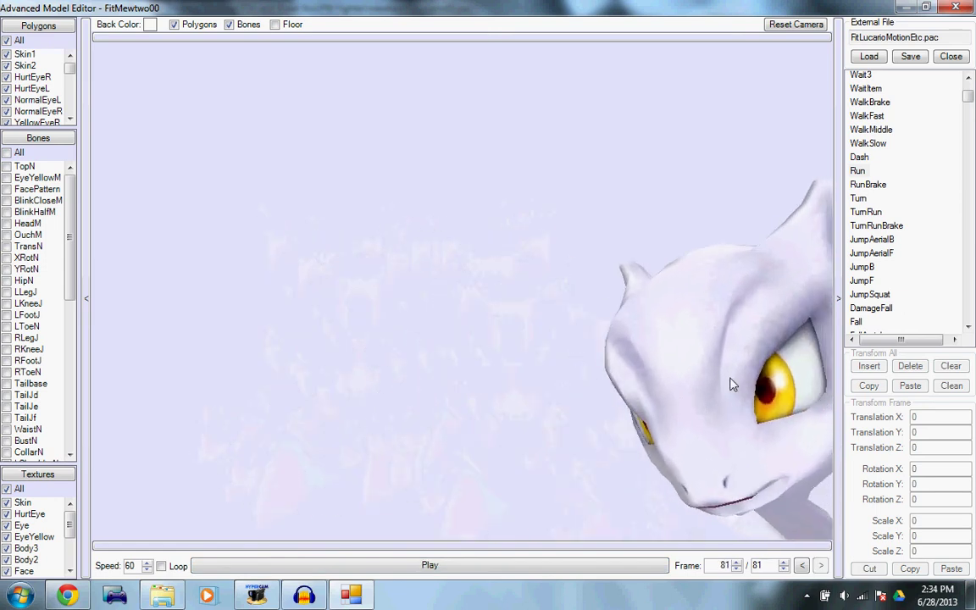
pyautogui.moveTo(593, 352); pyautogui.dragTo(635, 356)
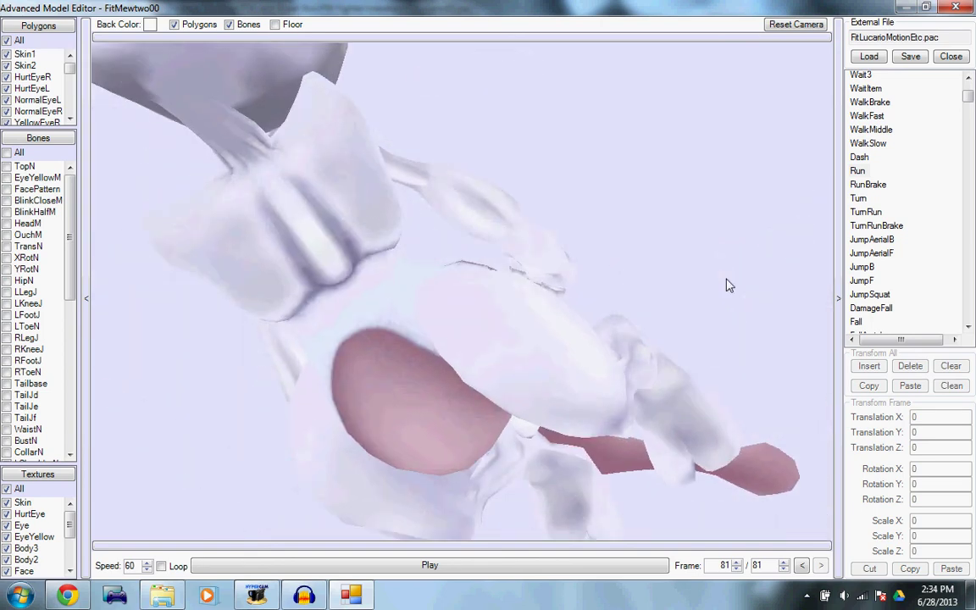
pyautogui.scroll(-6, 726, 284)
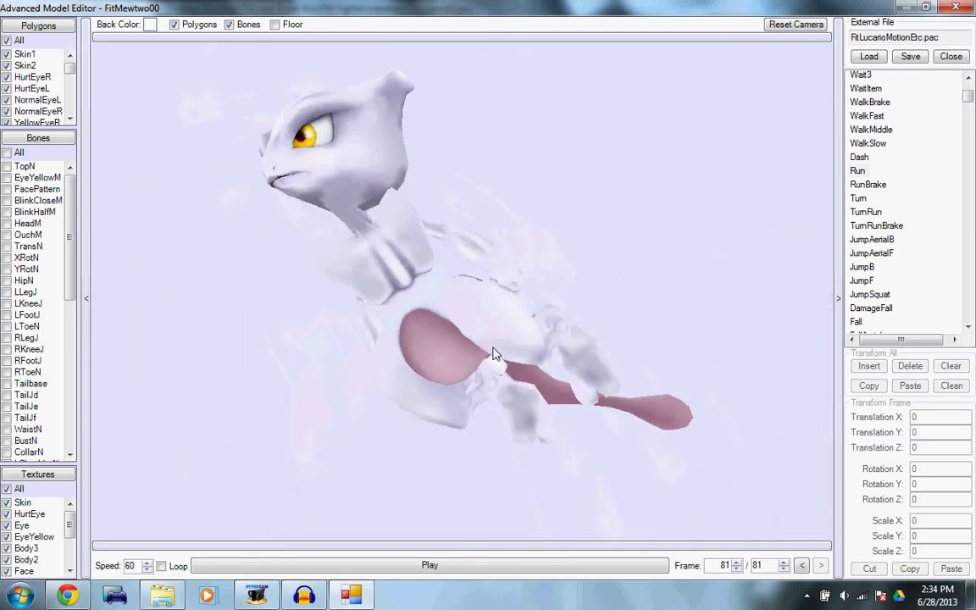
# Orbit around the running model, replay Run, and show all bones again.
pyautogui.moveTo(498, 342); pyautogui.dragTo(457, 338)
pyautogui.moveTo(567, 319)
pyautogui.mouseDown()
pyautogui.moveTo(557, 337)
pyautogui.moveTo(560, 301)
pyautogui.mouseUp()
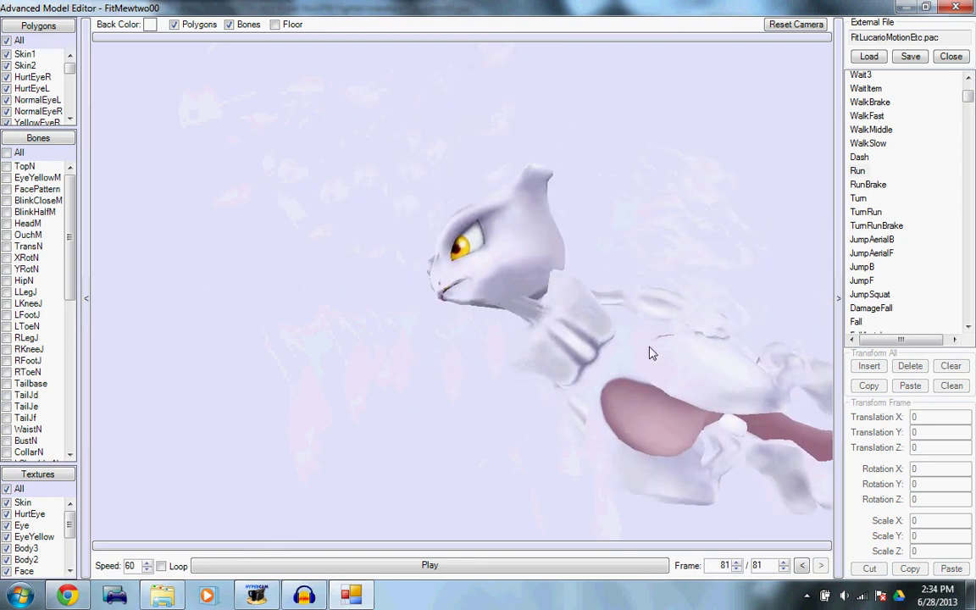
pyautogui.moveTo(685, 361); pyautogui.dragTo(555, 356)
pyautogui.click(504, 565)
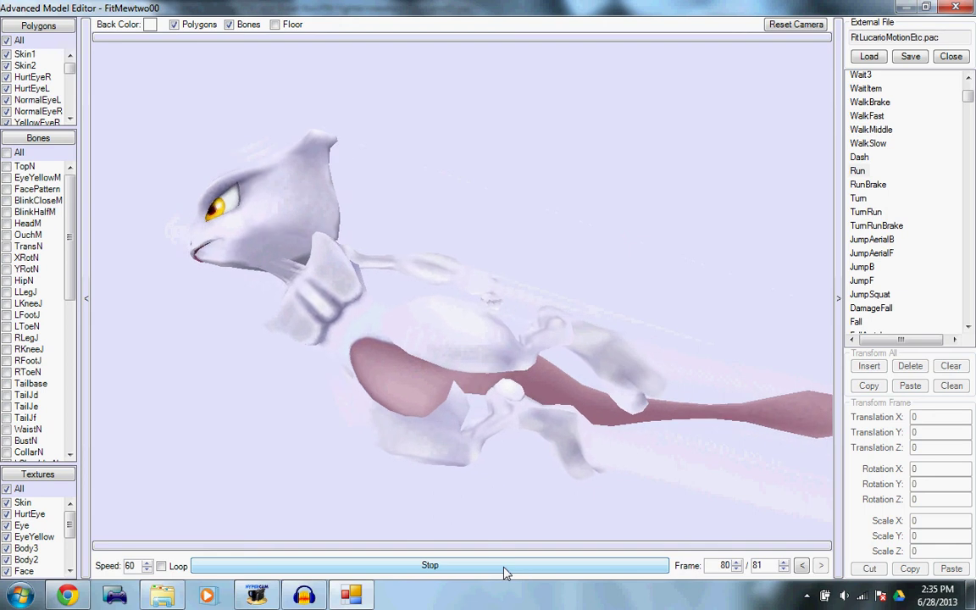
pyautogui.click(6, 152)
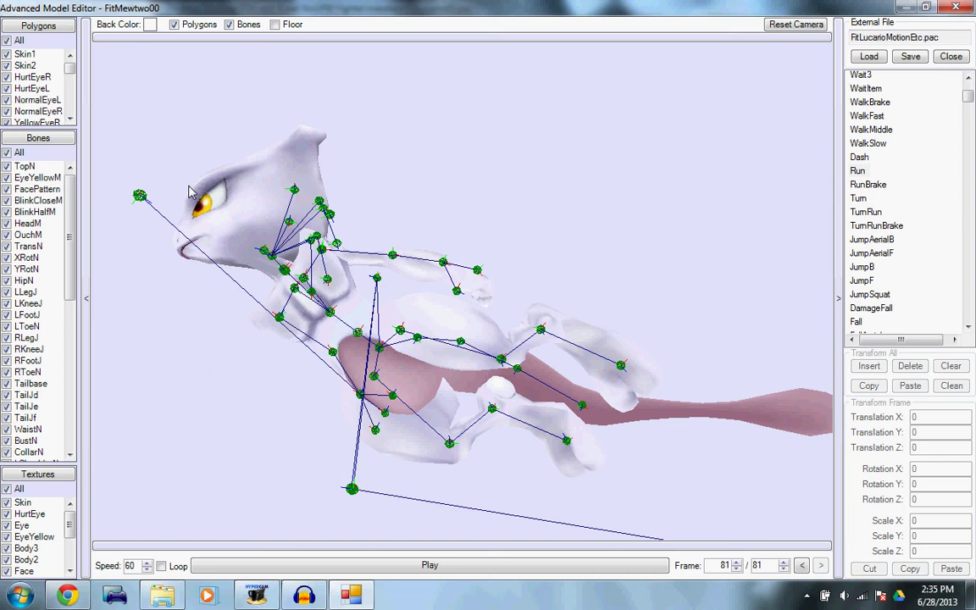
# Select the Run animation and edit its current frame number.
pyautogui.click(858, 170)
pyautogui.click(724, 564)
pyautogui.moveTo(162, 595)
pyautogui.click(878, 386)
# Step the Run animation back frame by frame from 81, reaching frame 74.
pyautogui.click(801, 566)
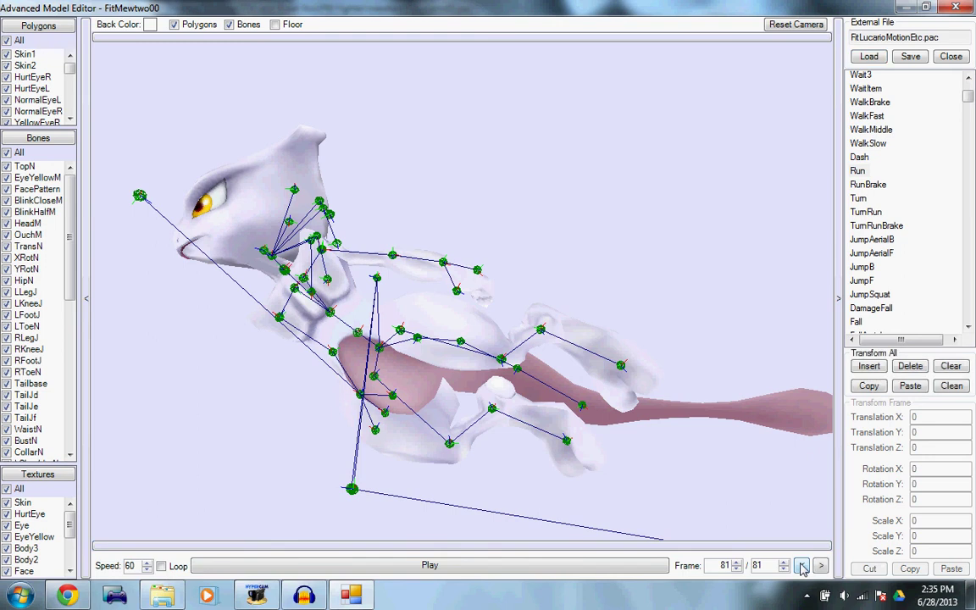
pyautogui.click(802, 566)
pyautogui.click(801, 566)
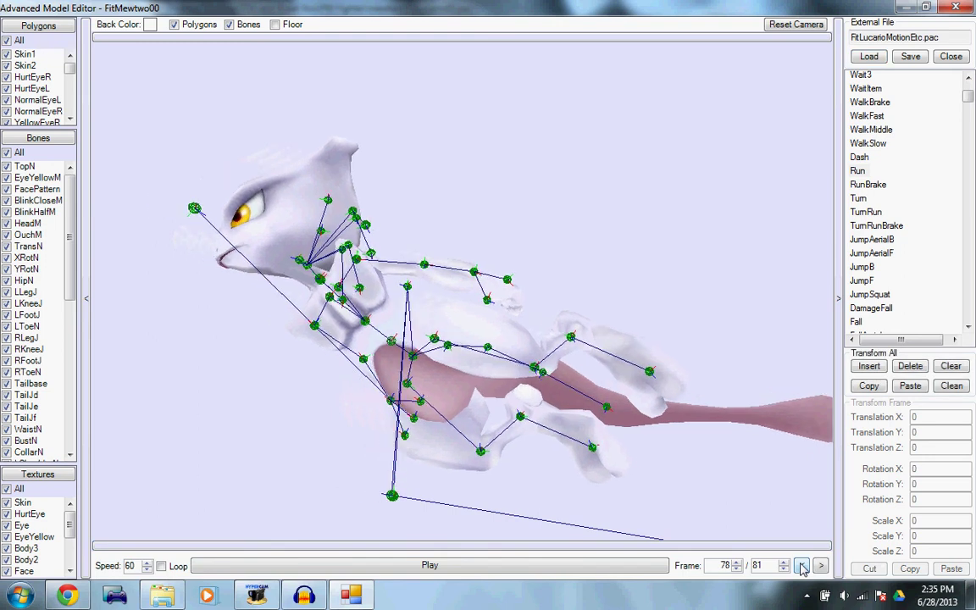
pyautogui.click(801, 565)
pyautogui.click(801, 566)
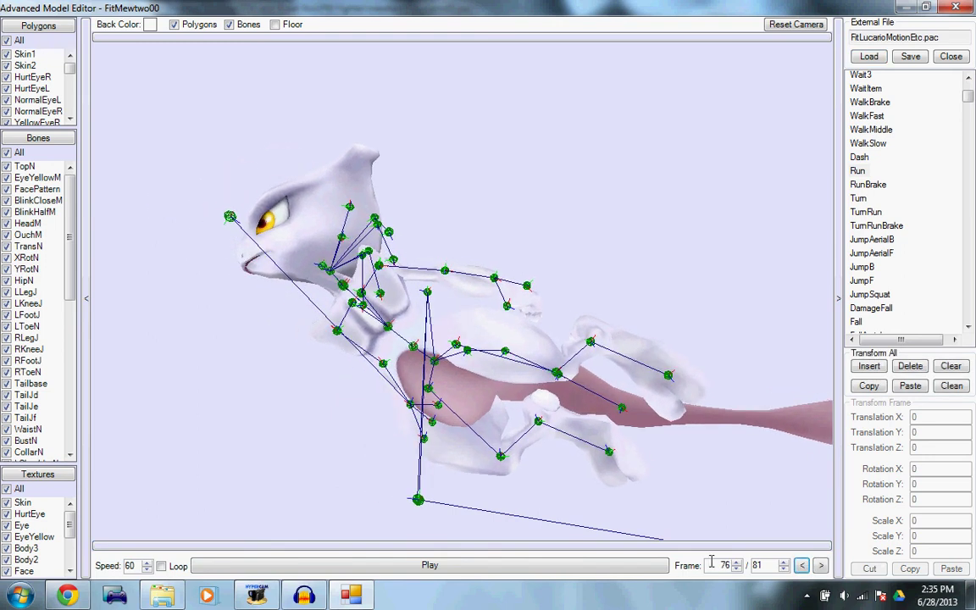
pyautogui.click(801, 565)
pyautogui.click(801, 565)
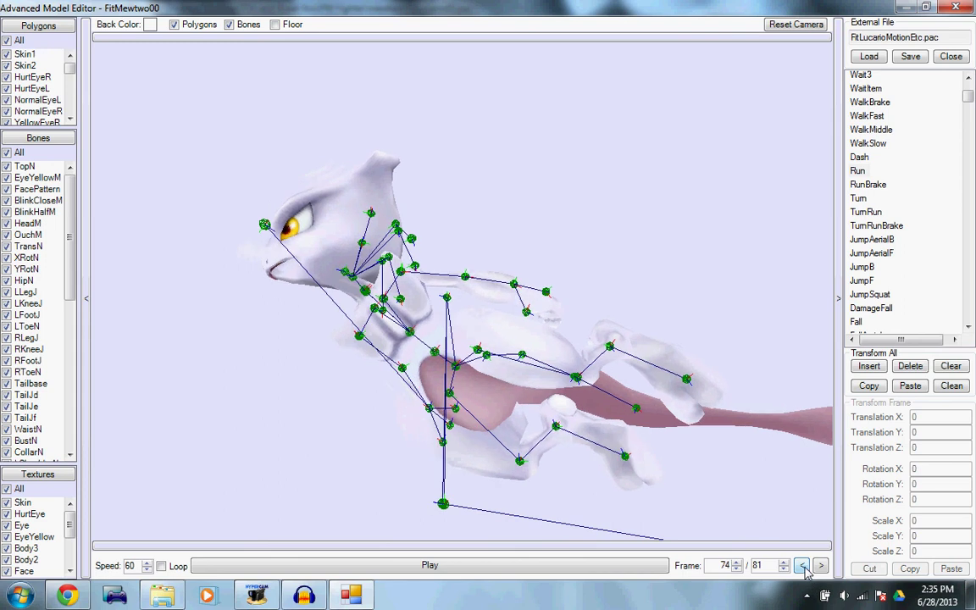
pyautogui.click(801, 566)
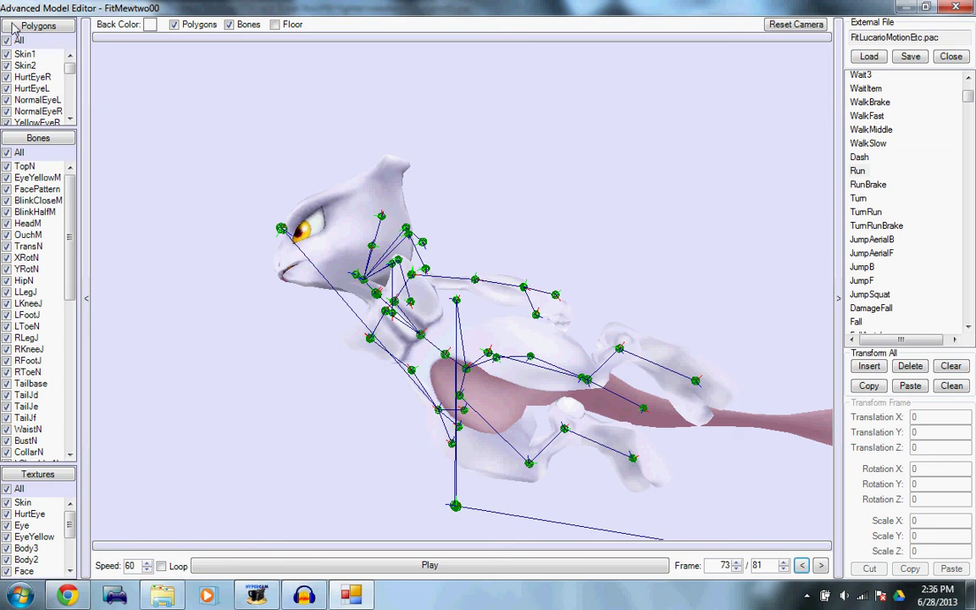
pyautogui.click(955, 6)
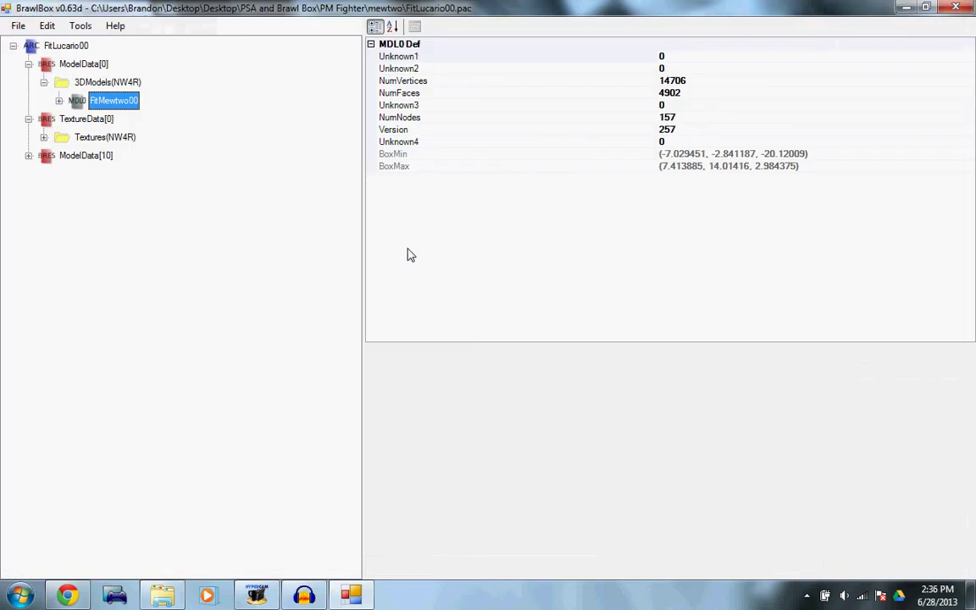